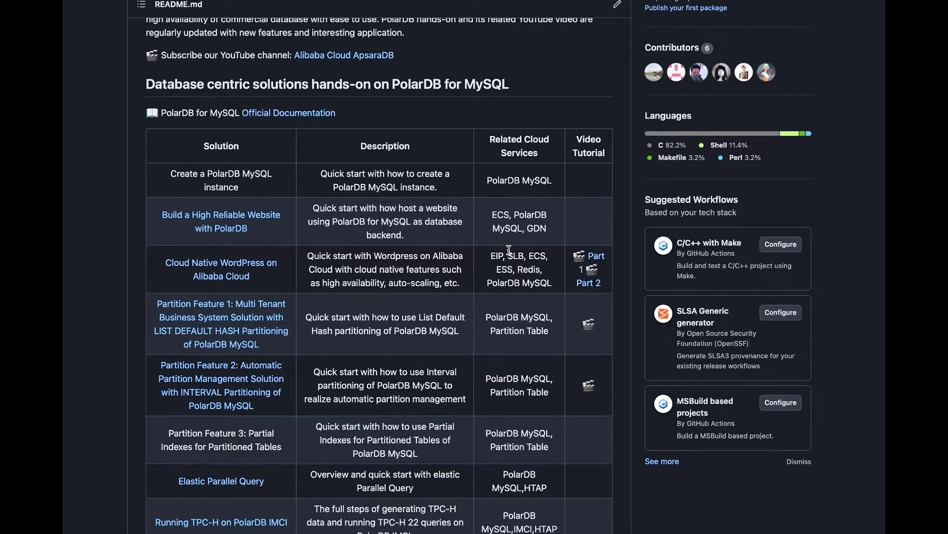
# Step: Open the 'Build a High Reliable Website with PolarDB' guide and scroll through website.md
pyautogui.scroll(-3, 509, 249)
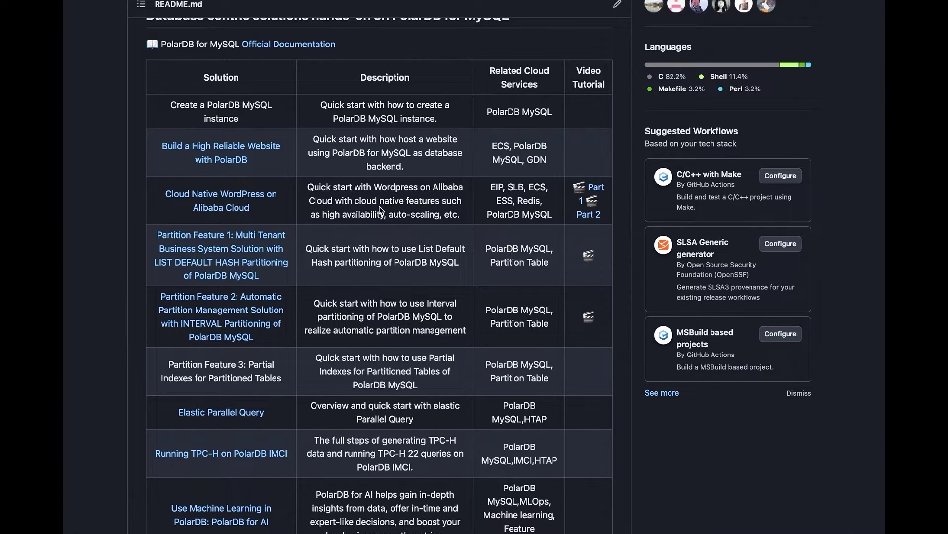
pyautogui.click(255, 149)
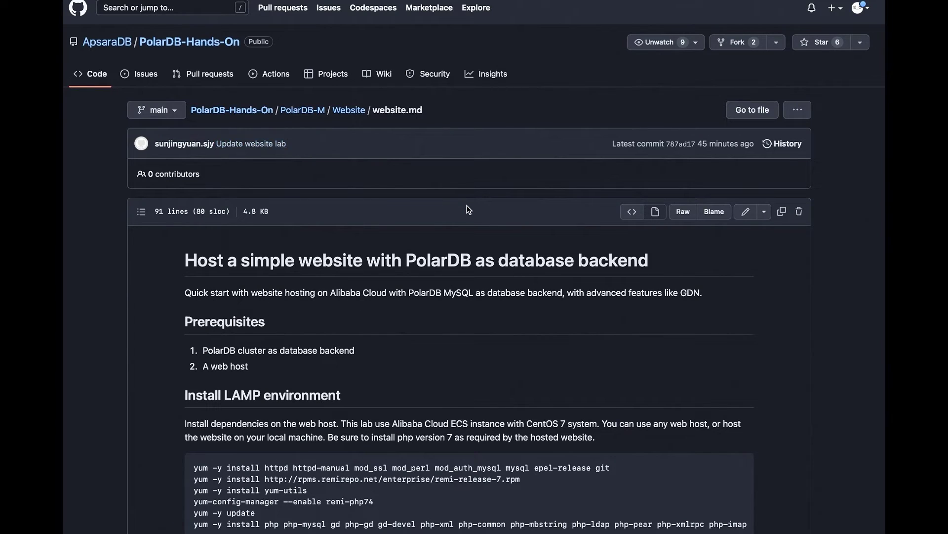
pyautogui.scroll(-3, 469, 209)
pyautogui.scroll(-3, 468, 209)
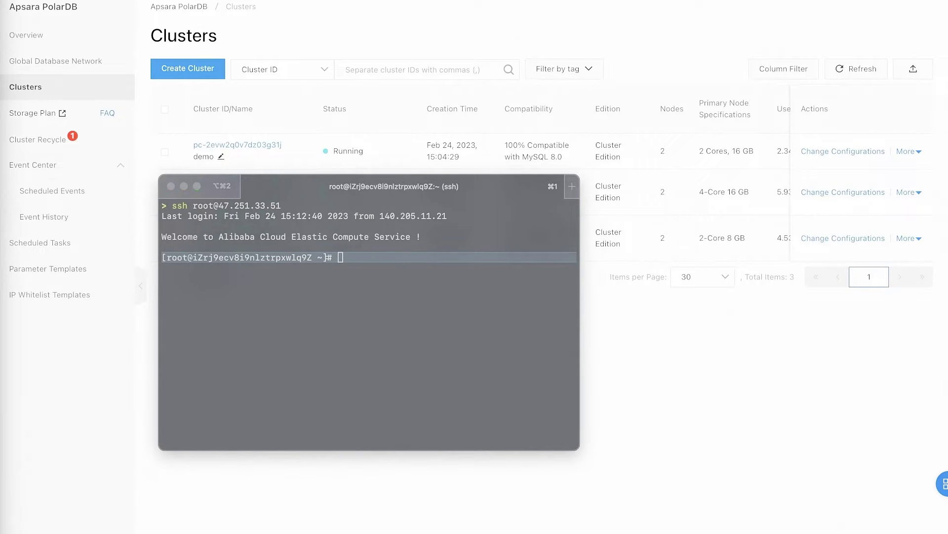
# Step: Run the yum install commands for the LAMP and PHP packages on the ECS instance, then hide the terminal
pyautogui.click(278, 320)
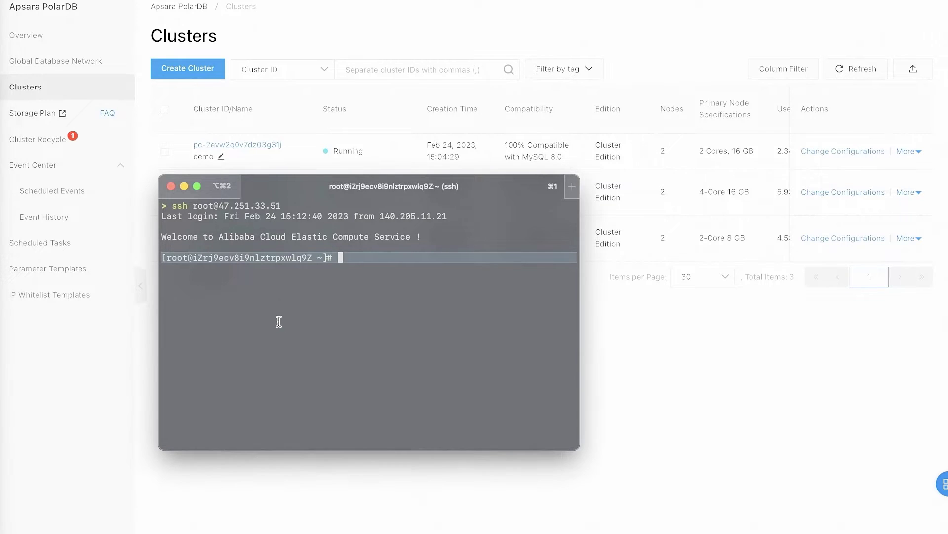
pyautogui.write('yum -y install httpd httpd-manual mod_ssl mod_perl mod_auth_mysql mysql epel-release git')
pyautogui.press('Return')
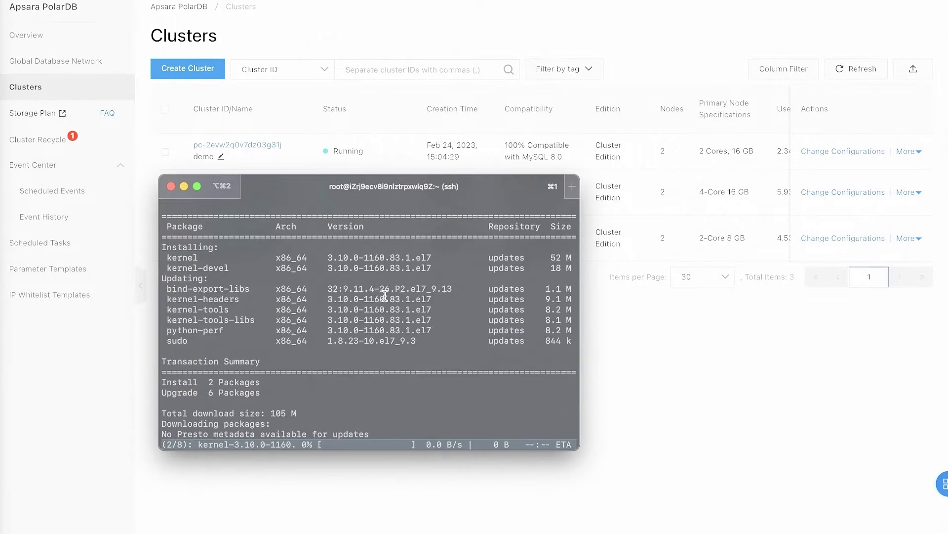
pyautogui.press('super+v')
pyautogui.press('Return')
pyautogui.press('Return')
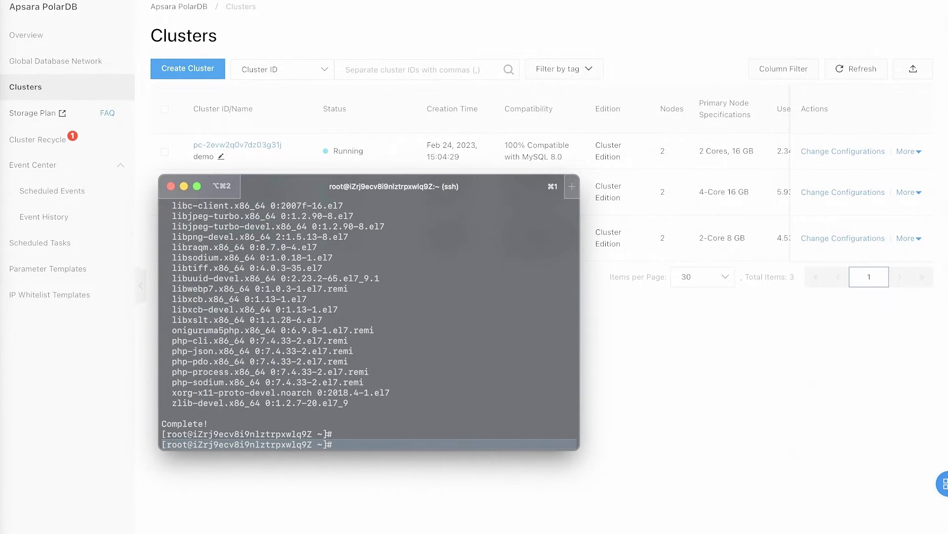
pyautogui.click(143, 218)
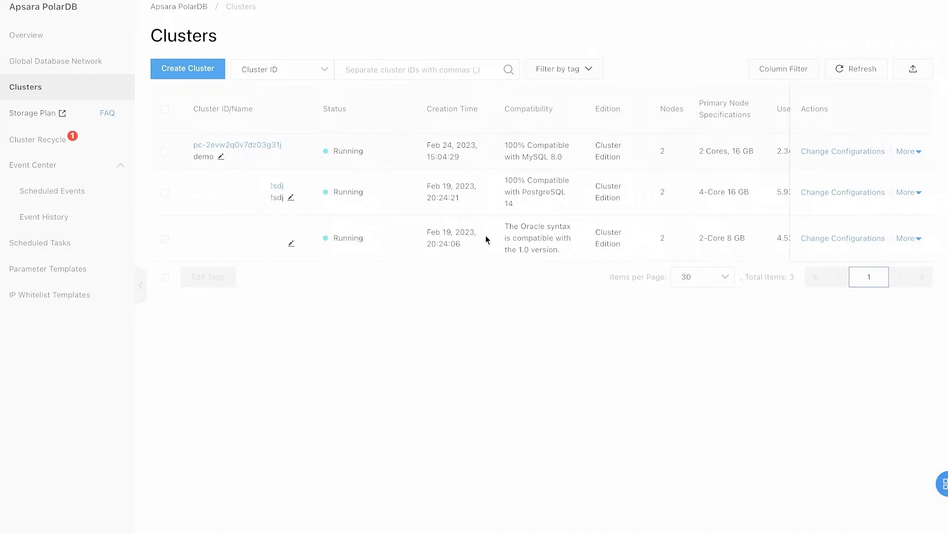
# Step: Apply for a public address with prefix demo123 on the demo cluster's cluster endpoint
pyautogui.click(247, 145)
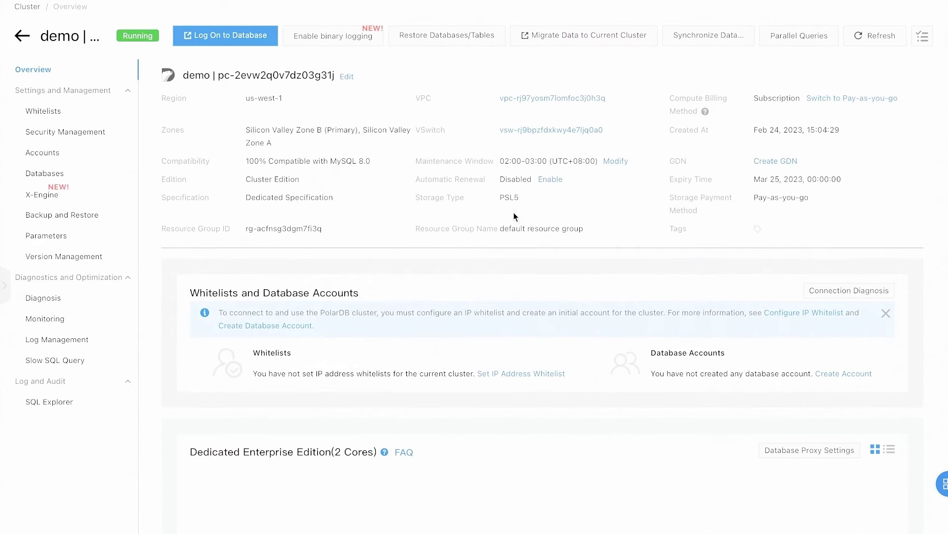
pyautogui.scroll(-2, 513, 212)
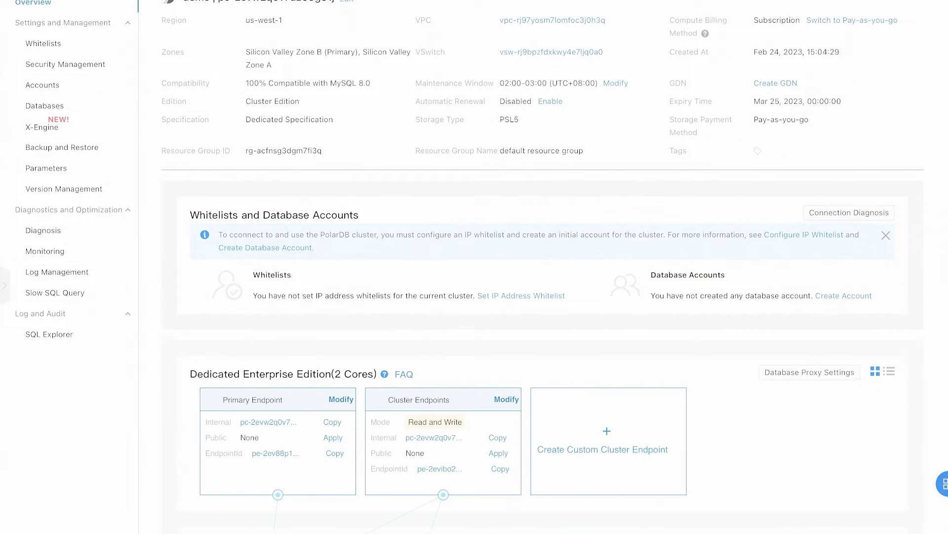
pyautogui.scroll(3, 520, 230)
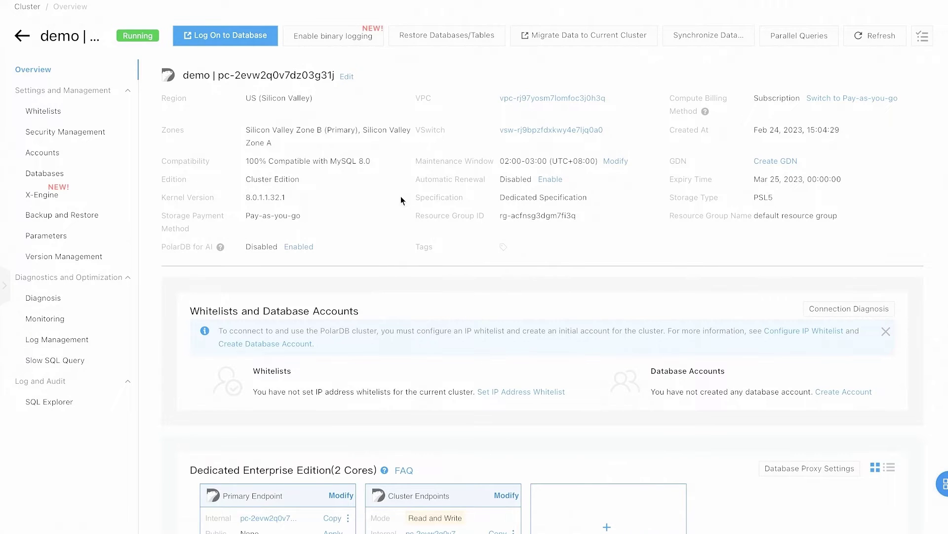
pyautogui.scroll(-3, 401, 197)
pyautogui.moveTo(481, 390)
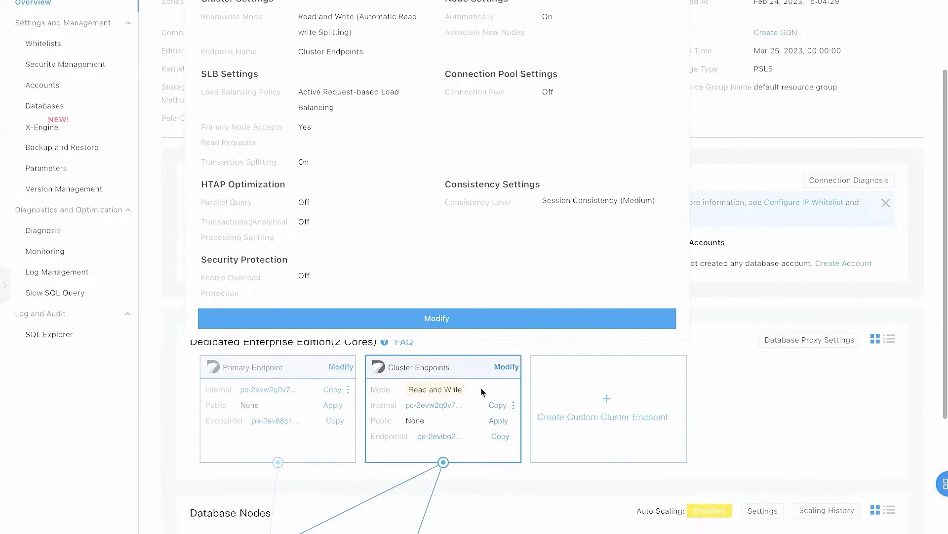
pyautogui.click(499, 422)
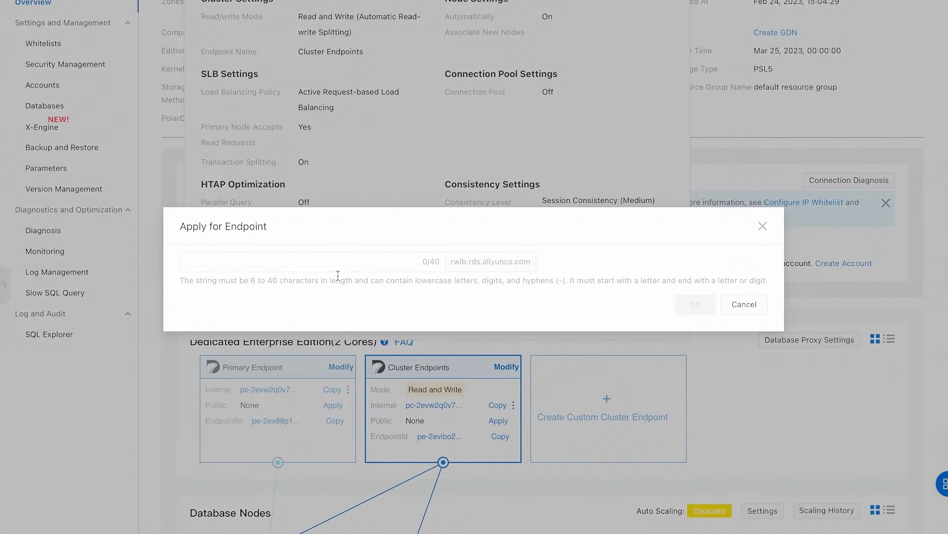
pyautogui.write('demo123')
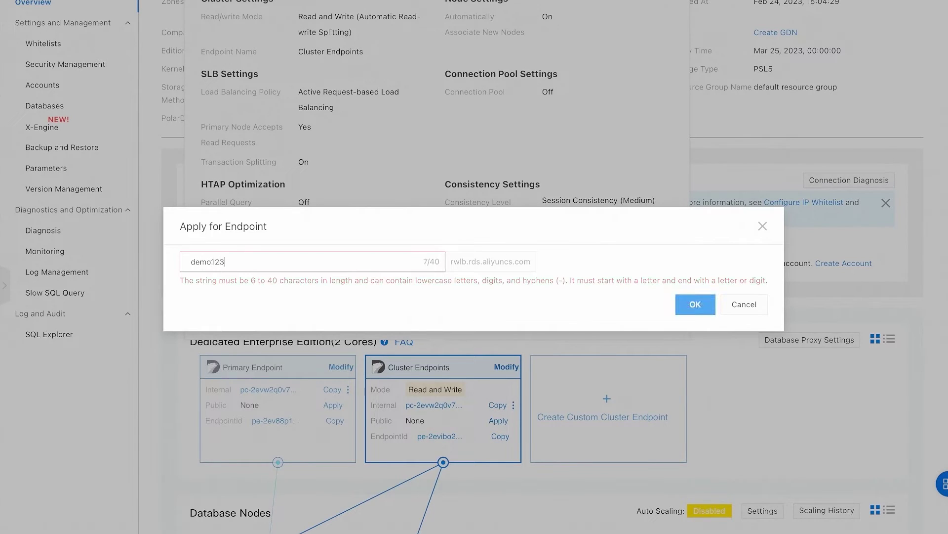
pyautogui.click(679, 303)
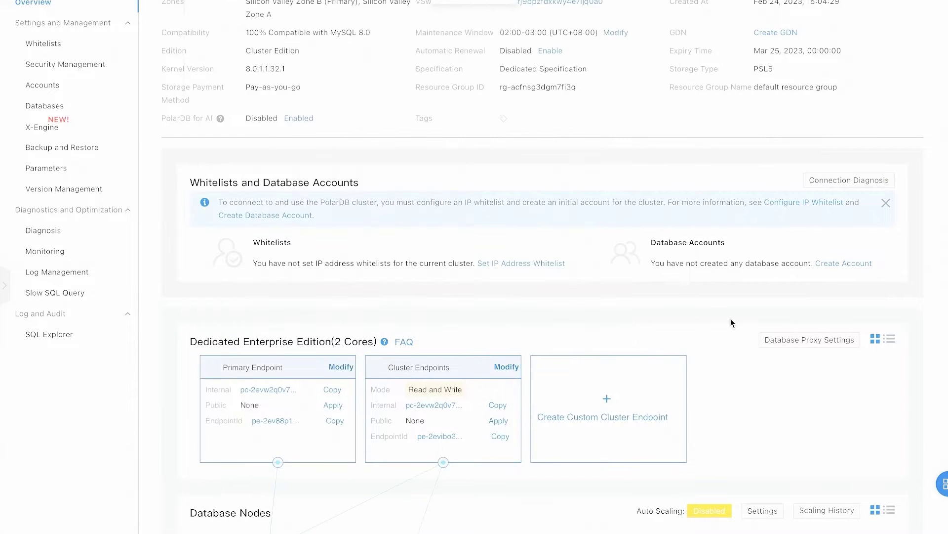
pyautogui.scroll(3, 492, 231)
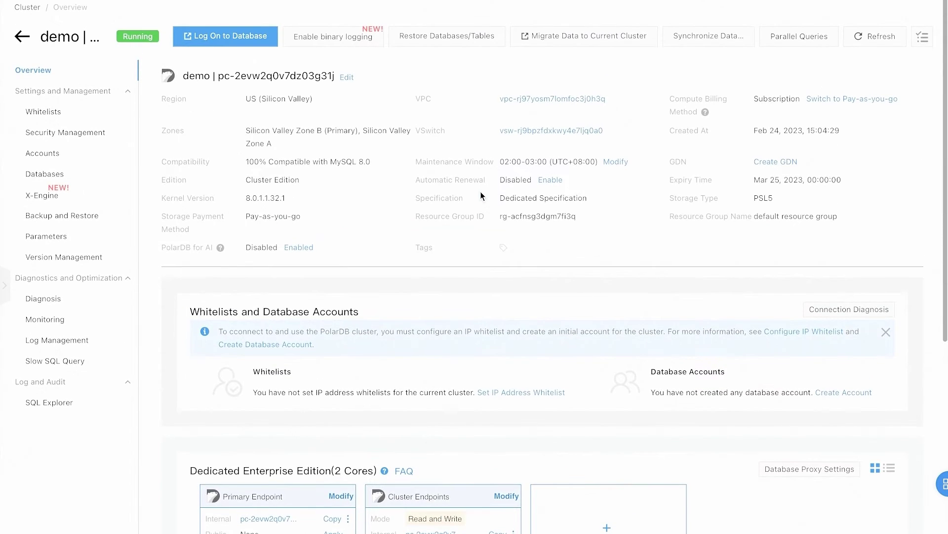
# Step: Start a new standard database account named test_user on the demo cluster
pyautogui.click(44, 152)
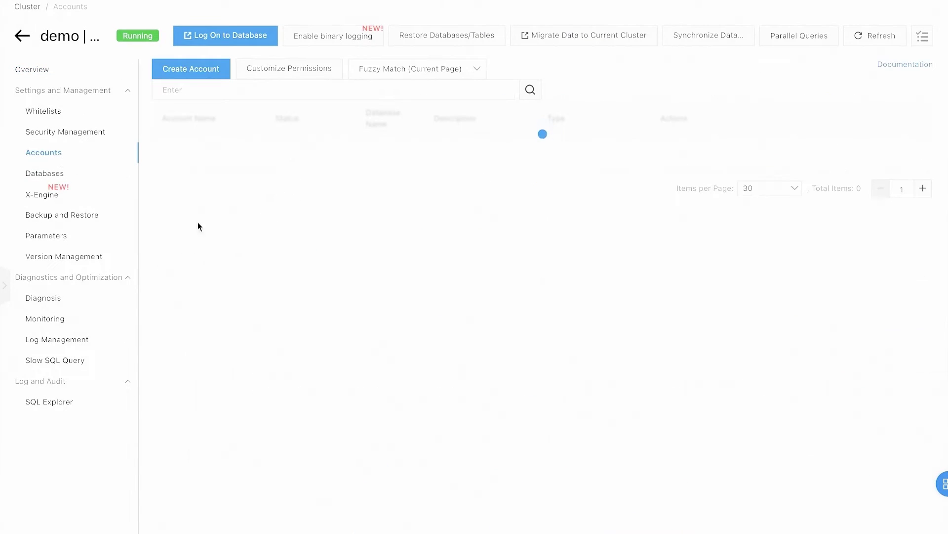
pyautogui.click(199, 74)
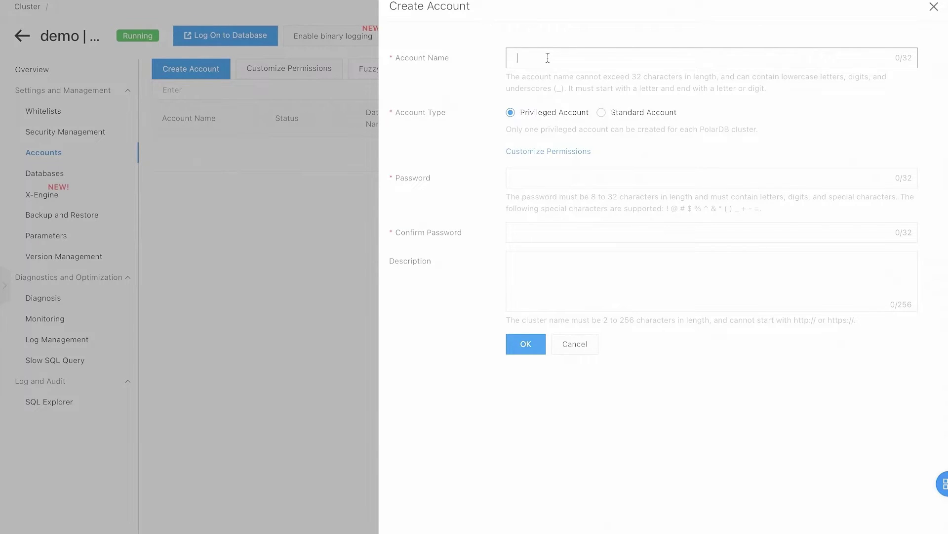
pyautogui.click(548, 58)
pyautogui.write('test_user')
pyautogui.click(618, 116)
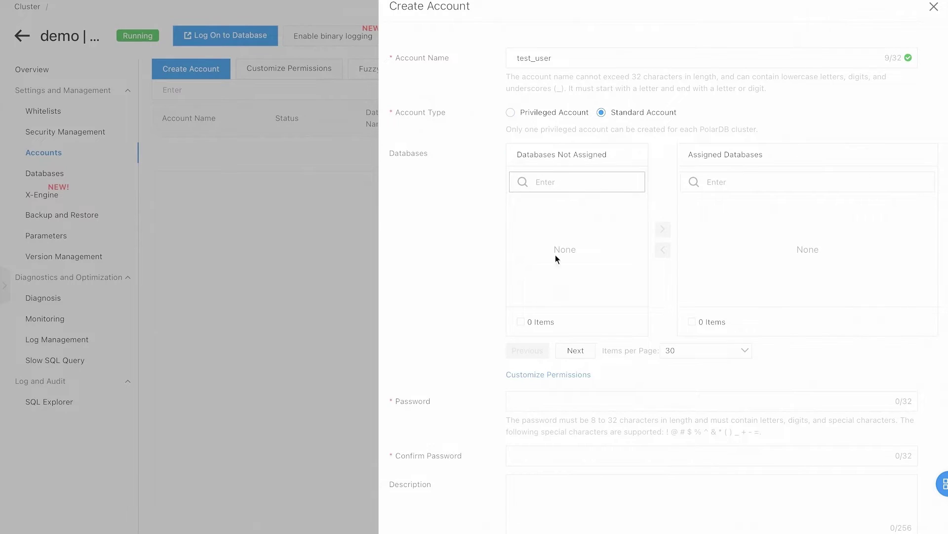
# Step: Enter and confirm the test_user account password
pyautogui.click(552, 396)
pyautogui.write('Test12')
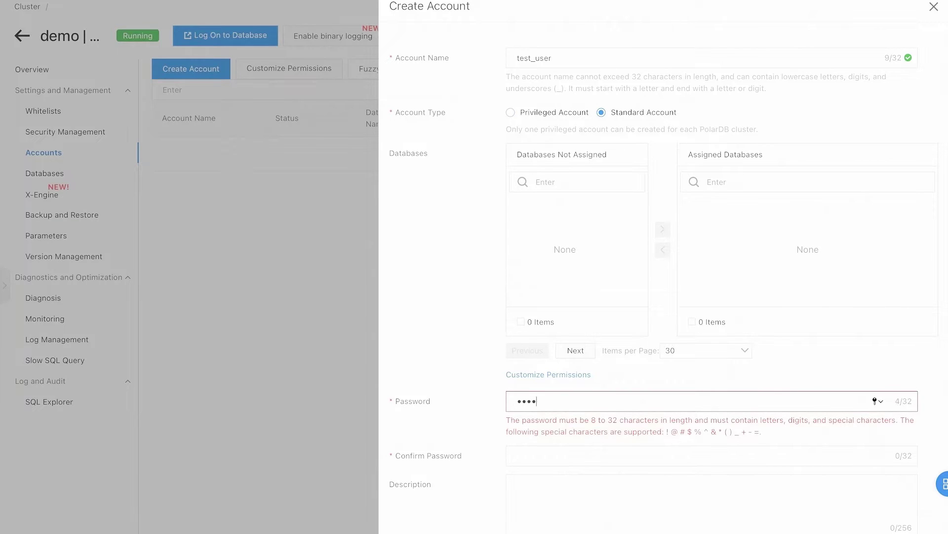
pyautogui.write('3!@#$')
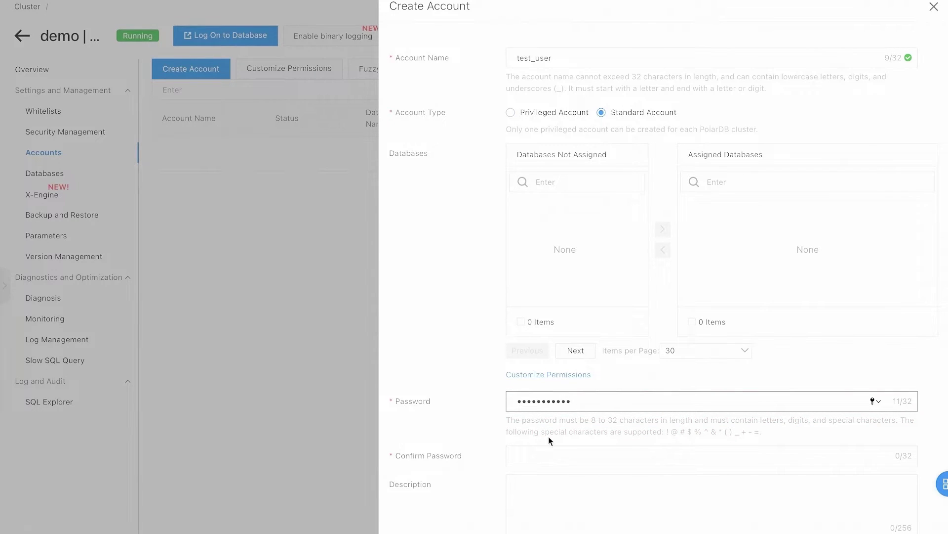
pyautogui.click(524, 446)
pyautogui.write('Test123!')
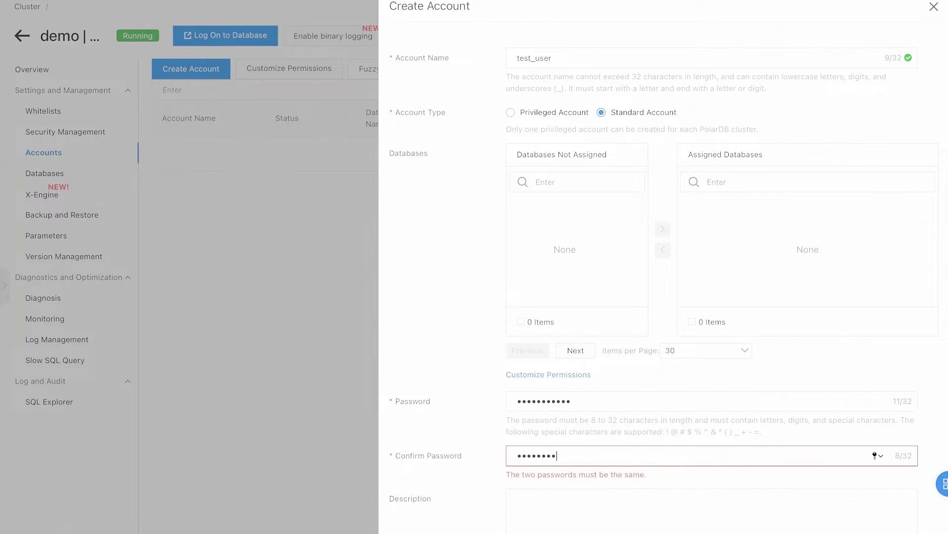
pyautogui.write('@#$')
pyautogui.scroll(-1, 470, 525)
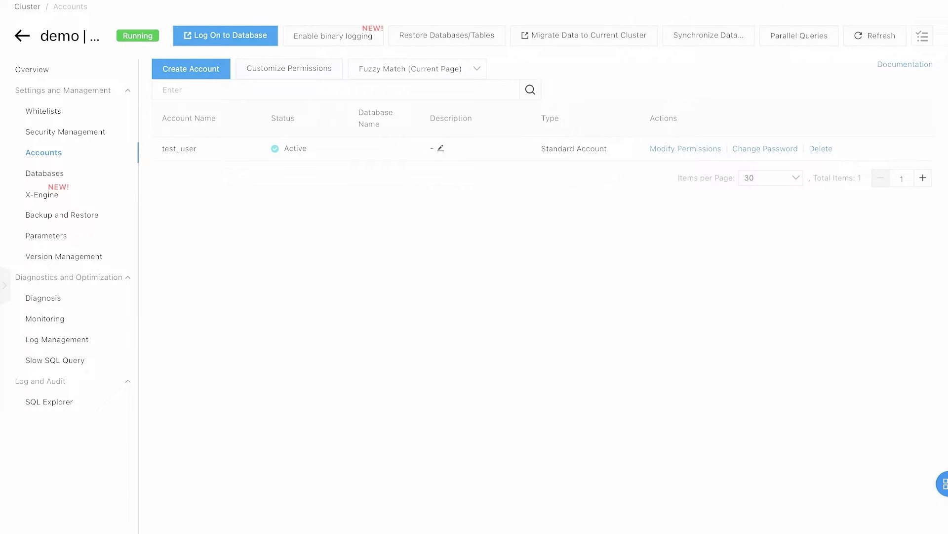
# Step: Create the pbootcms database and authorize test_user on it
pyautogui.click(58, 174)
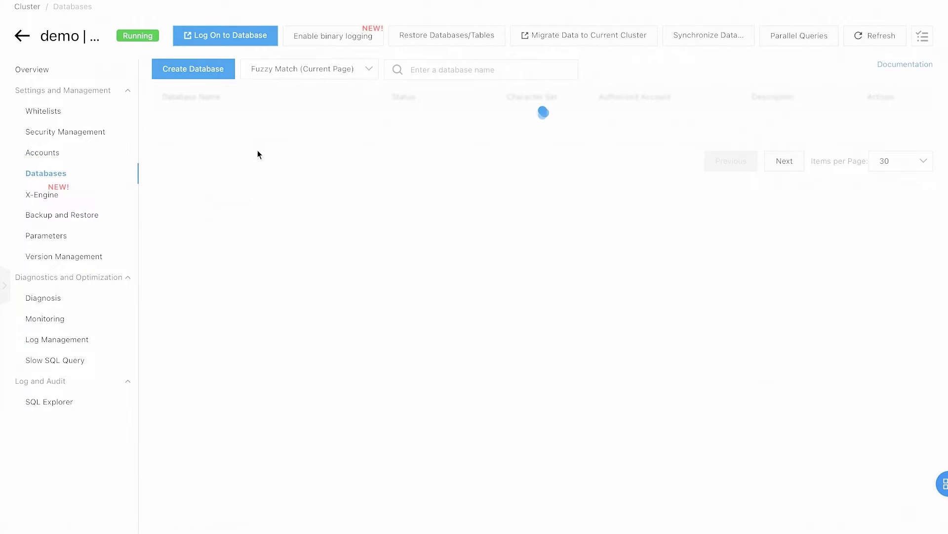
pyautogui.click(205, 72)
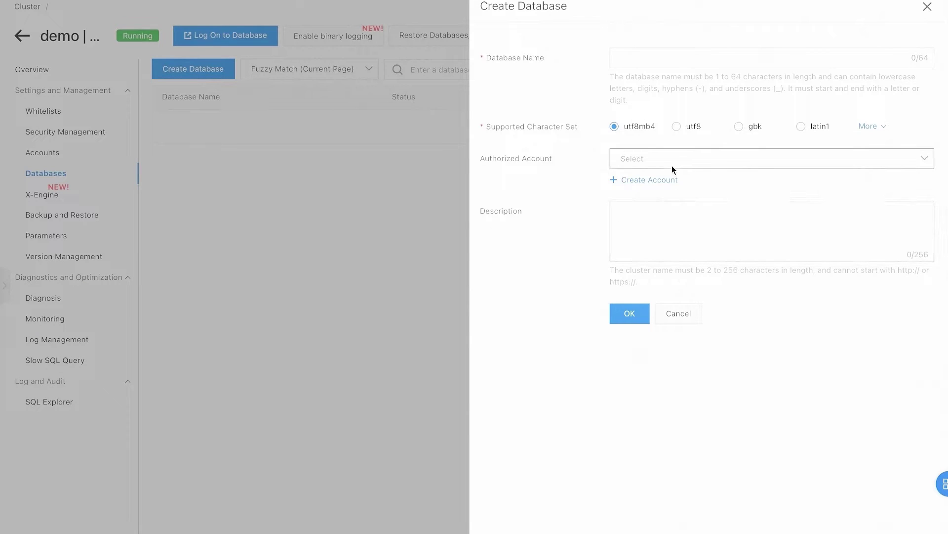
pyautogui.click(648, 59)
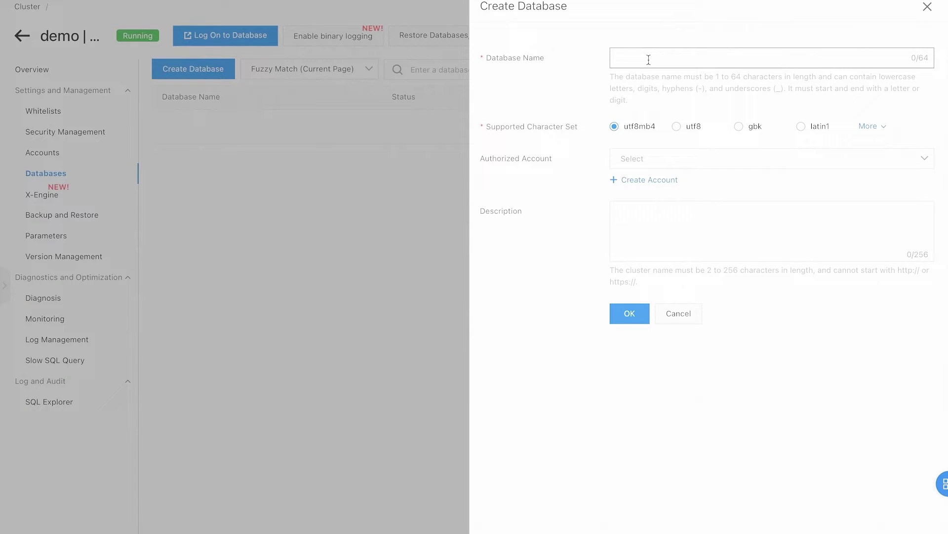
pyautogui.write('pbootcms')
pyautogui.click(677, 156)
pyautogui.click(675, 186)
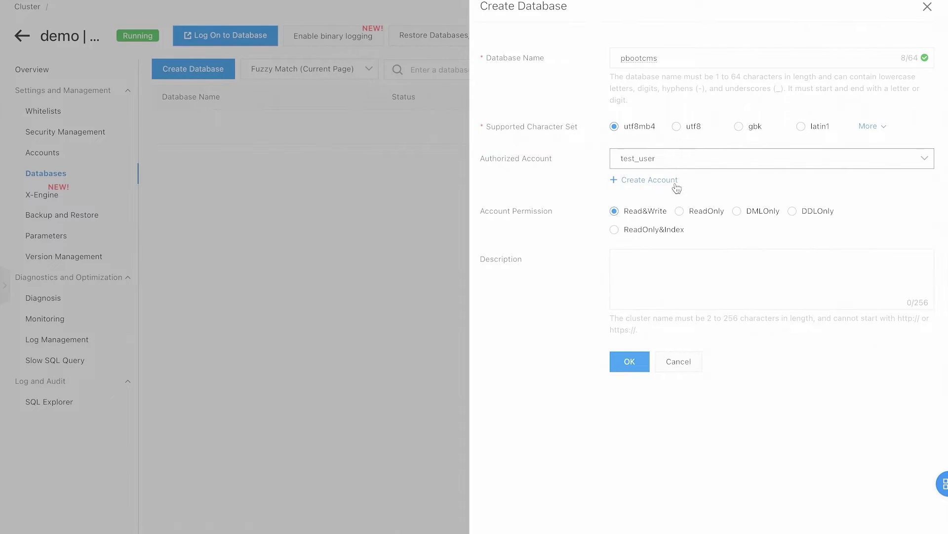
pyautogui.click(644, 365)
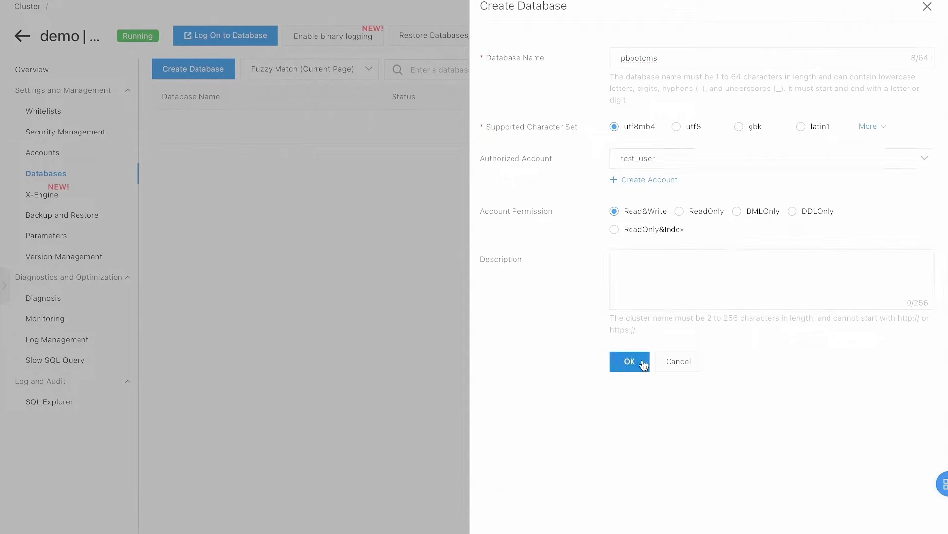
pyautogui.click(628, 365)
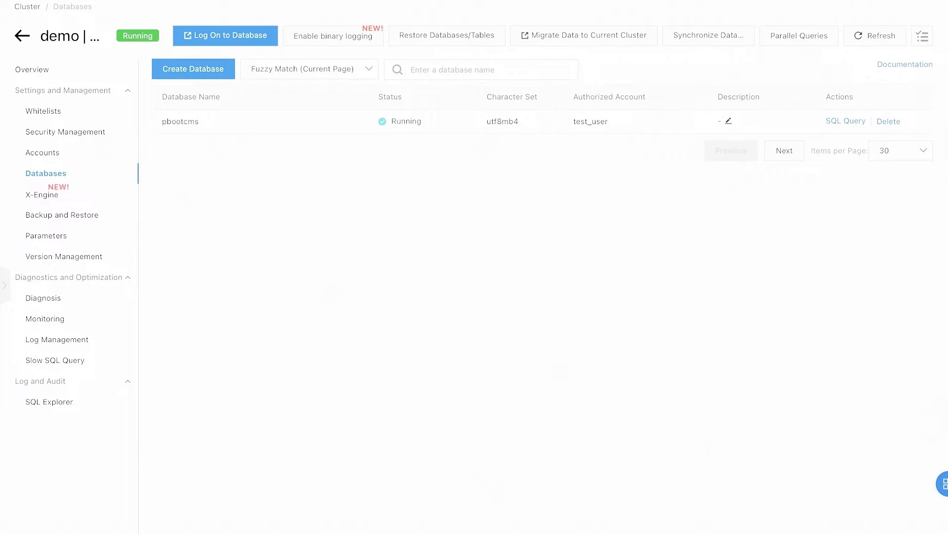
pyautogui.click(57, 111)
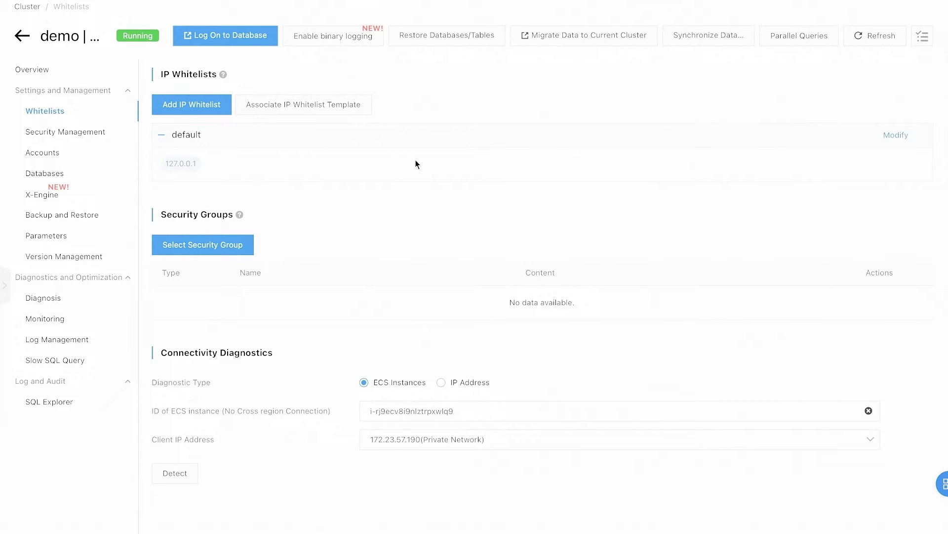
# Step: Replace 127.0.0.1 with 0.0.0.0/0 in the default whitelist and save
pyautogui.click(896, 135)
pyautogui.click(621, 303)
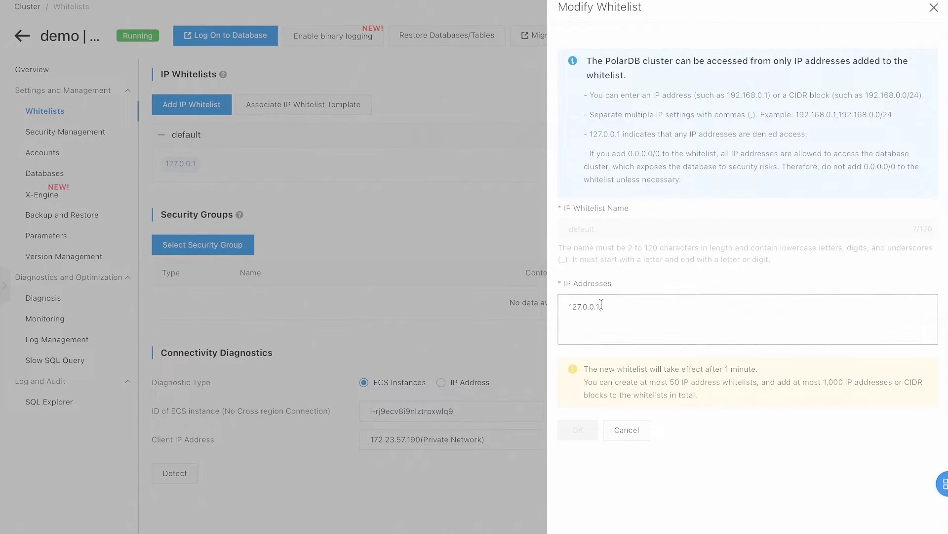
pyautogui.moveTo(601, 306); pyautogui.dragTo(543, 310)
pyautogui.write('0.0.0.0')
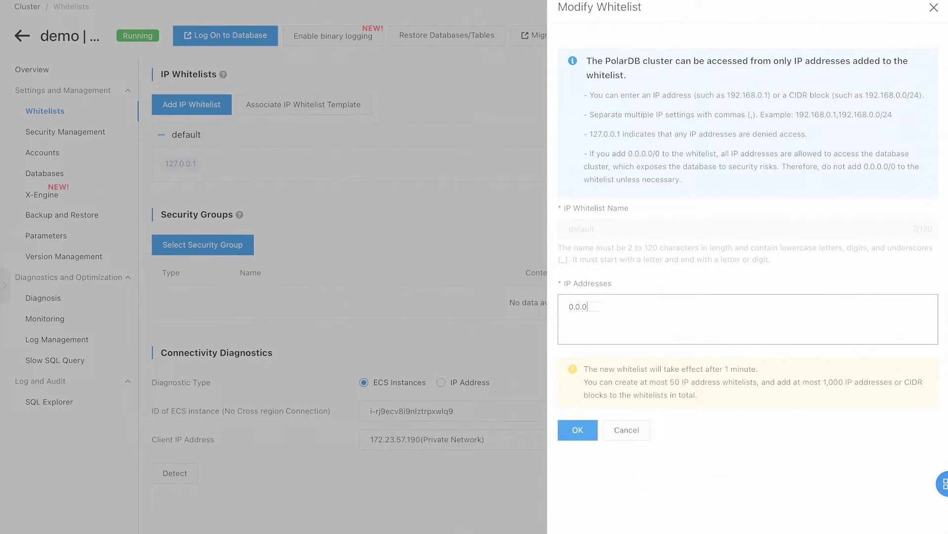
pyautogui.write('/0')
pyautogui.click(578, 430)
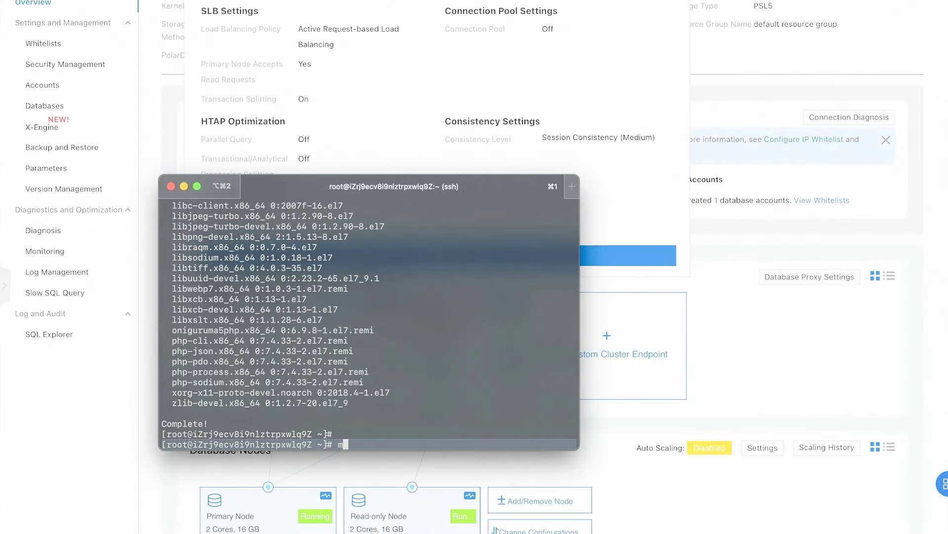
# Step: Type a mysql login to demo123.rwlb.rds.aliyuncs.com, port 3306, as test_user with the account password
pyautogui.write('ysql -hdemo123.rwlb.rds.aliyuncs.com:3306')
pyautogui.press('BackSpace')
pyautogui.press('BackSpace')
pyautogui.press('BackSpace')
pyautogui.press('BackSpace')
pyautogui.press('BackSpace')
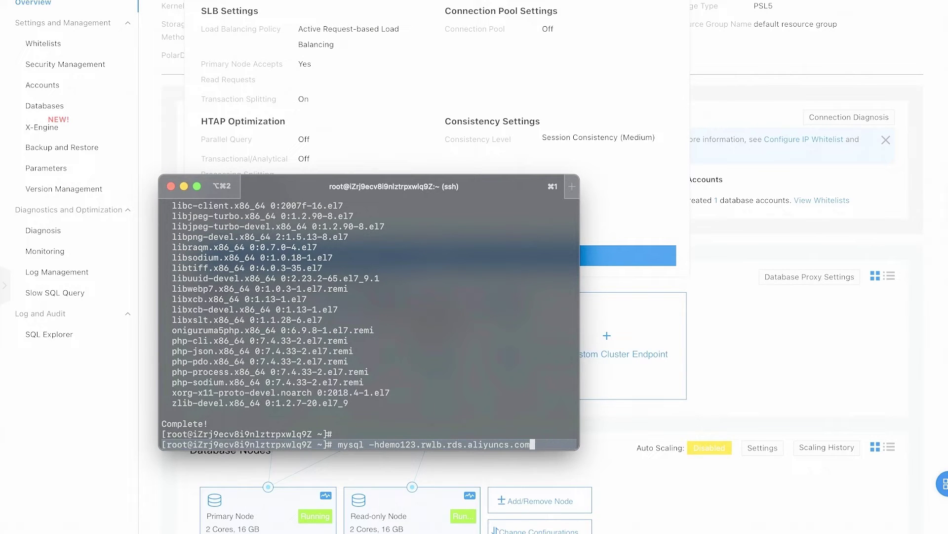
pyautogui.write('-P3306 -')
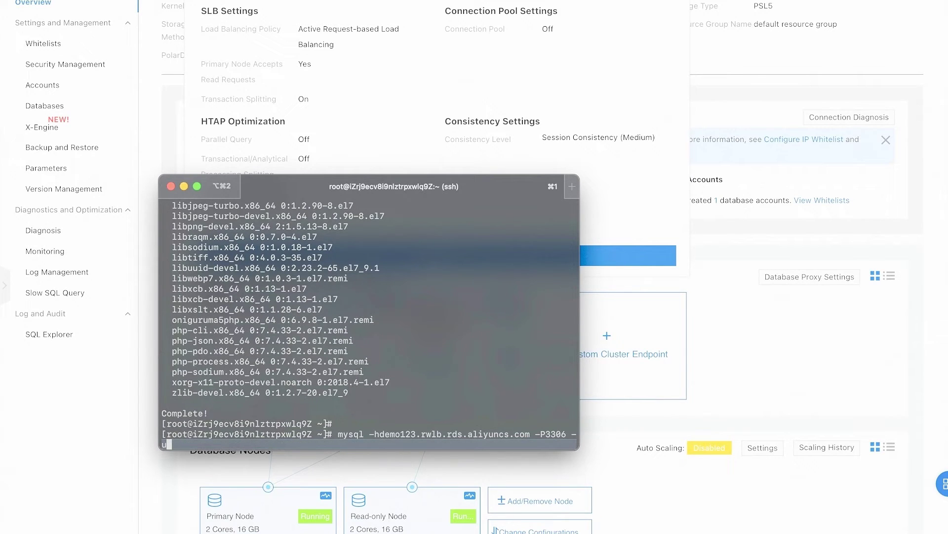
pyautogui.write('utest_user -p{assword123')
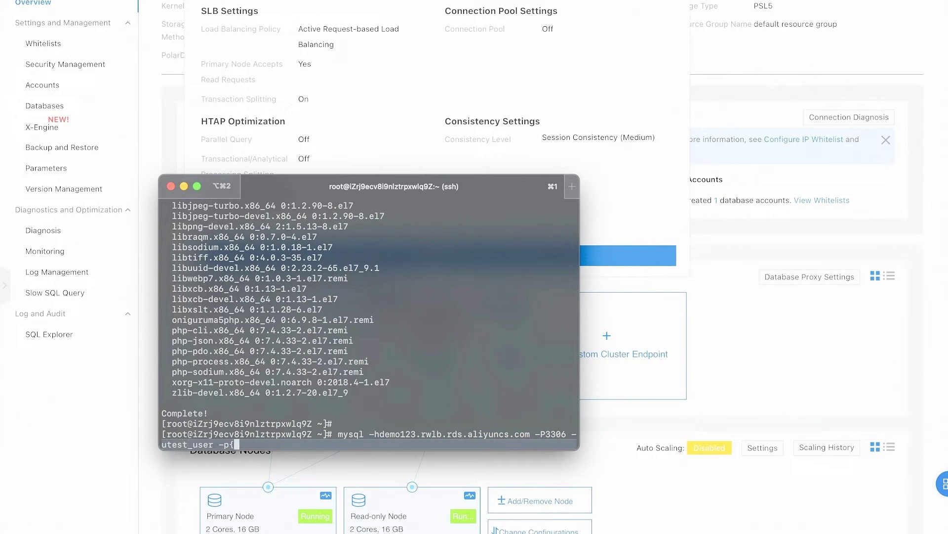
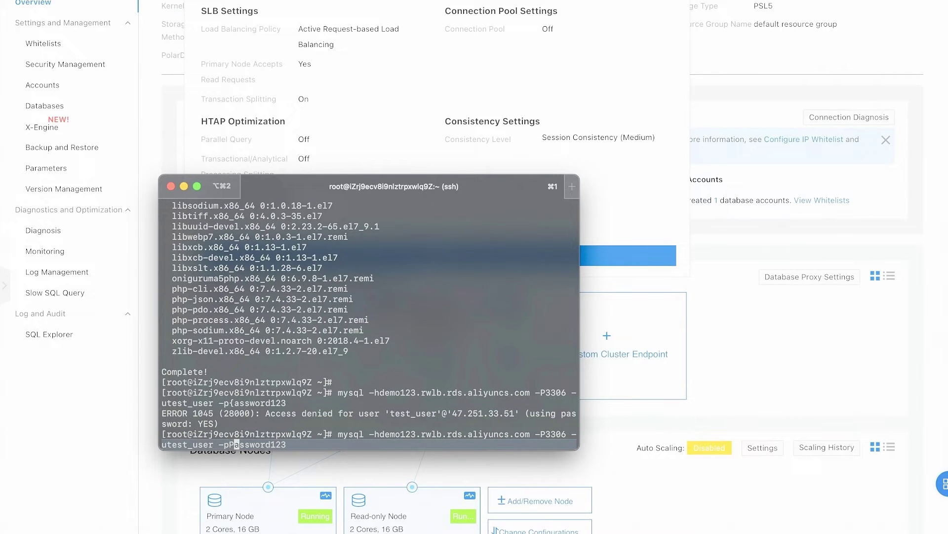
# Step: Connect to the PolarDB cluster with the corrected password, switch to pbootcms and confirm it has no tables
pyautogui.press('Return')
pyautogui.write('use pbootcms;')
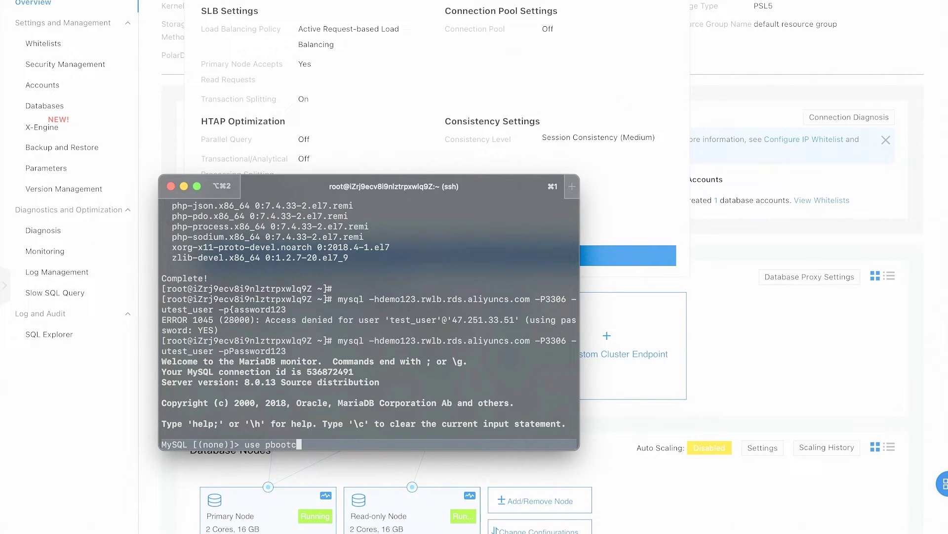
pyautogui.press('Return')
pyautogui.write('sh')
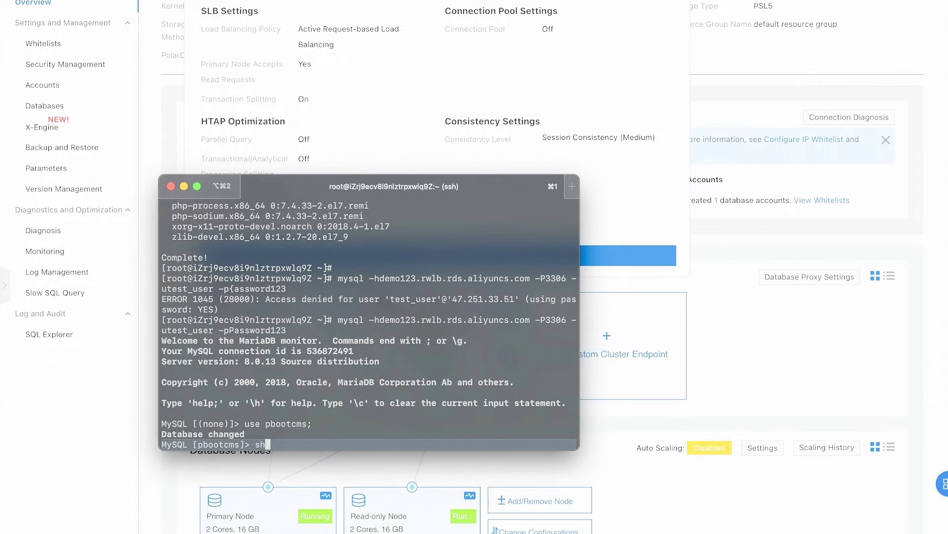
pyautogui.write('ow tables;')
pyautogui.press('Return')
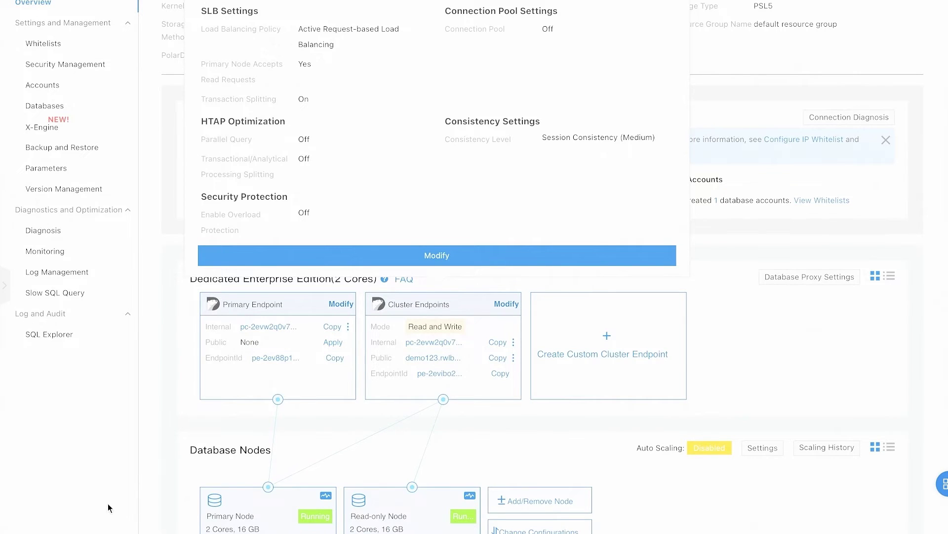
# Step: Exit the MySQL client and clone PbootCMS from gitee.com/hnaoyun into the home folder
pyautogui.hotkey('ctrl', 'd')
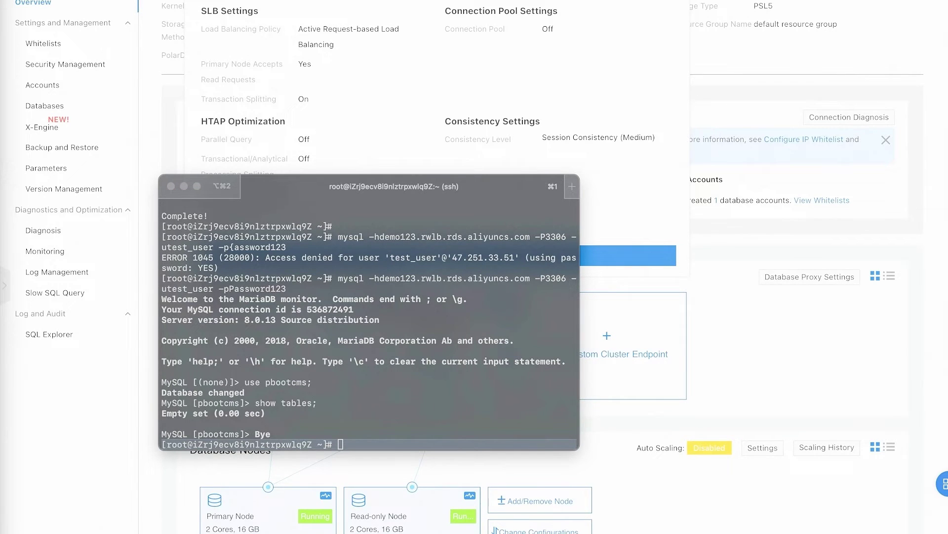
pyautogui.write('cd ~ && git clone https://gitee.com/hnaoyun/PbootCMS.git')
pyautogui.press('Return')
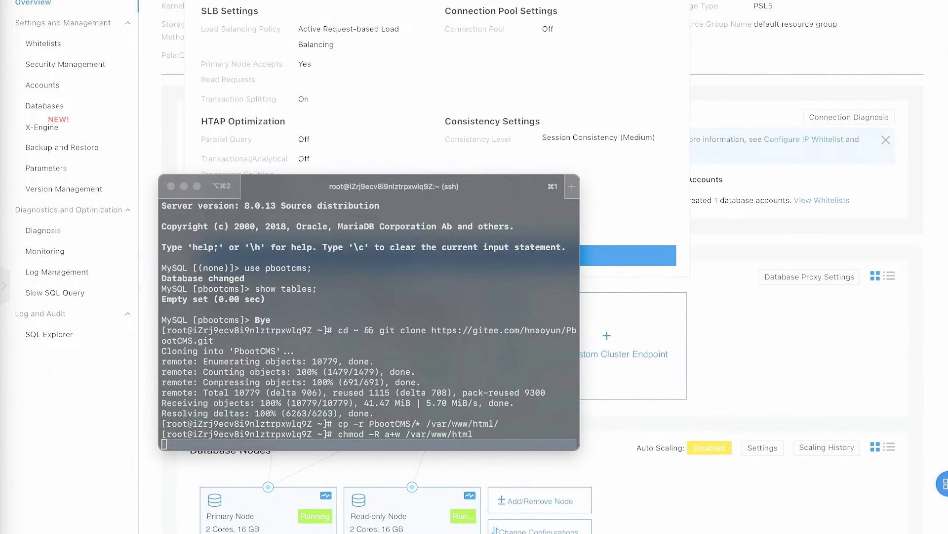
# Step: Paste the database import command at a fresh prompt, then cancel it and clear the terminal
pyautogui.click(368, 400)
pyautogui.press('Return')
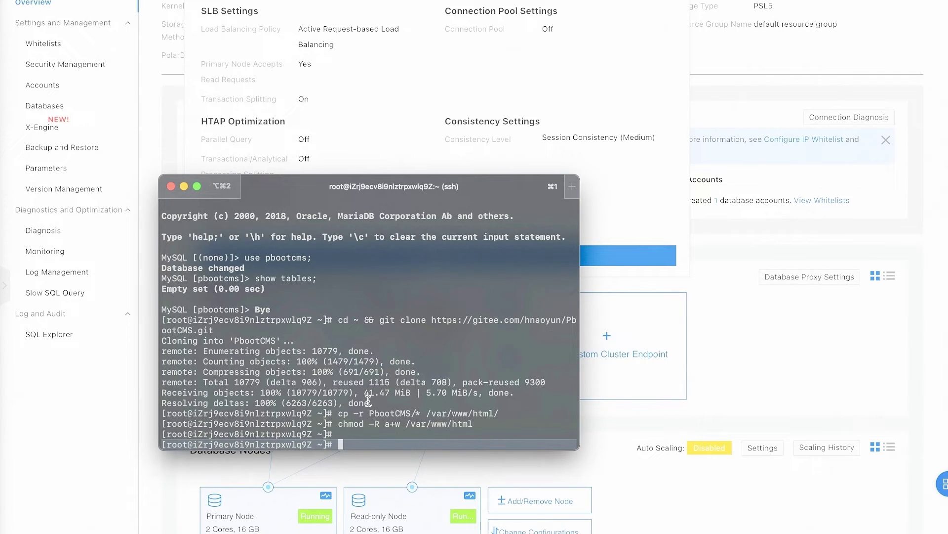
pyautogui.press('super+v')
pyautogui.hotkey('ctrl', 'c')
pyautogui.press('super+k')
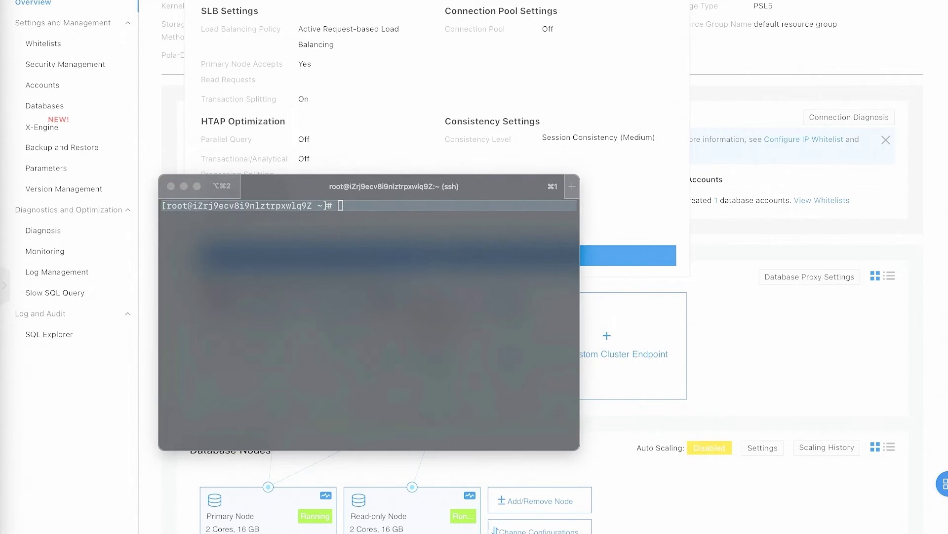
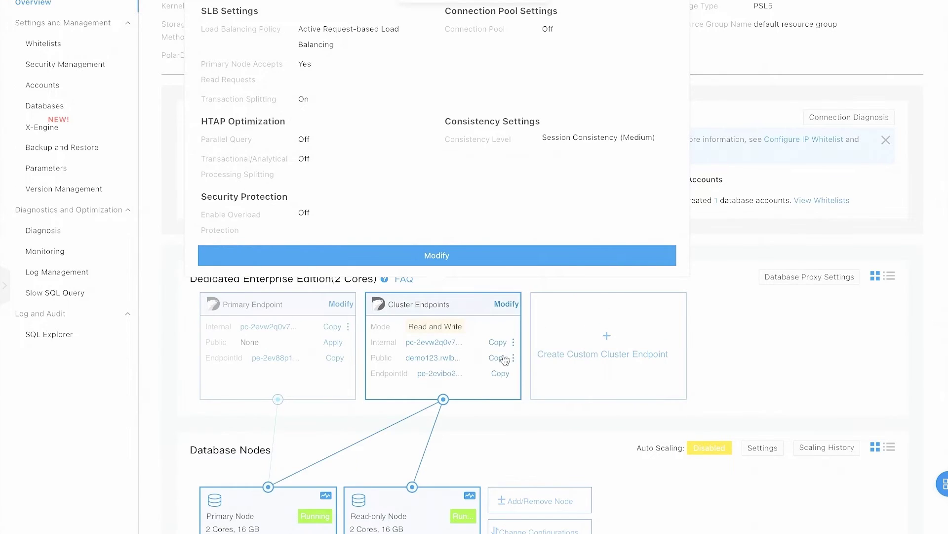
# Step: Fill the mysql import command with the cluster endpoint minus :3306, user test_user and the password
pyautogui.press('super+Tab')
pyautogui.write('demo123.rwlb.rds.aliyuncs.com:3306')
pyautogui.press('Right')
pyautogui.press('Right')
pyautogui.press('Right')
pyautogui.press('Right')
pyautogui.press('Right')
pyautogui.press('Right')
pyautogui.press('Right')
pyautogui.press('Right')
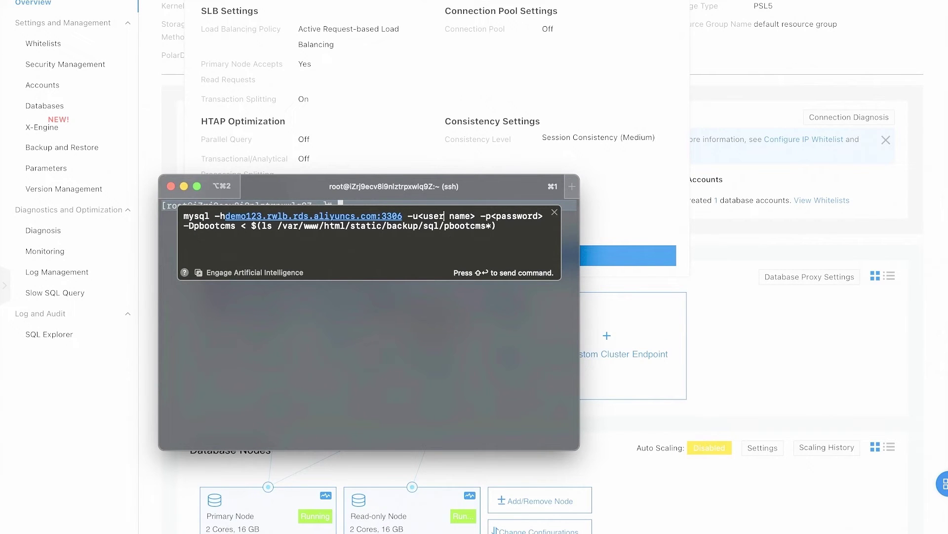
pyautogui.press('BackSpace')
pyautogui.press('BackSpace')
pyautogui.press('BackSpace')
pyautogui.press('BackSpace')
pyautogui.press('BackSpace')
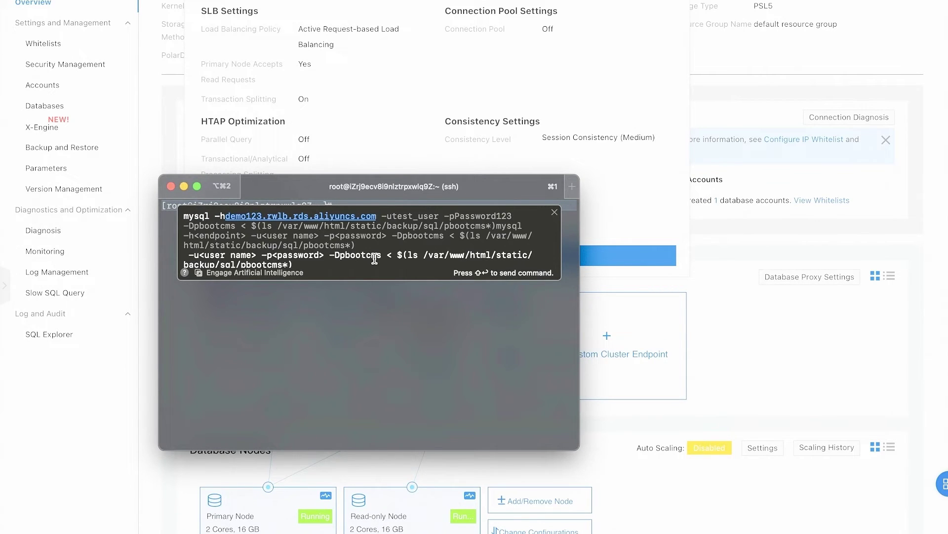
pyautogui.press('BackSpace')
pyautogui.press('BackSpace')
pyautogui.press('BackSpace')
pyautogui.press('BackSpace')
pyautogui.press('BackSpace')
pyautogui.press('BackSpace')
pyautogui.press('BackSpace')
pyautogui.press('BackSpace')
pyautogui.press('BackSpace')
pyautogui.press('BackSpace')
pyautogui.press('BackSpace')
pyautogui.write('test_user')
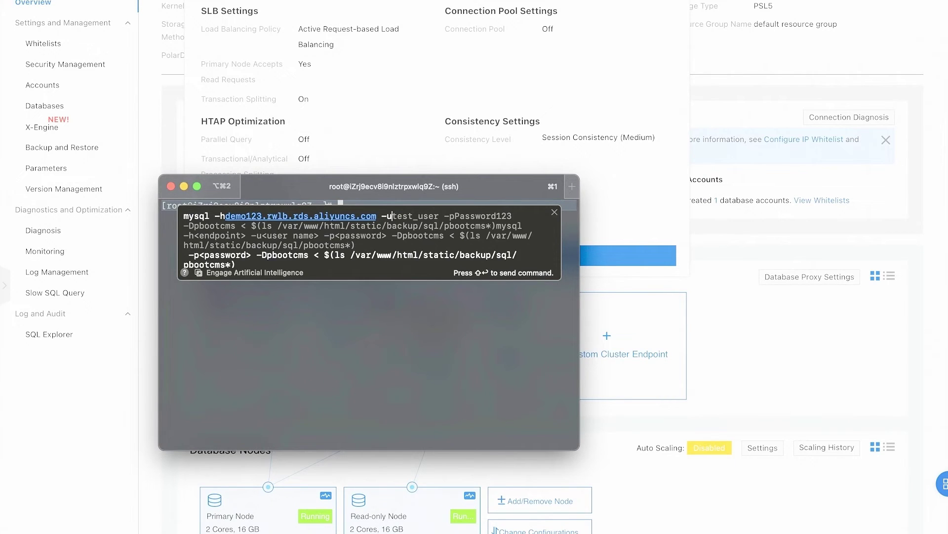
pyautogui.press('BackSpace')
pyautogui.press('BackSpace')
pyautogui.press('BackSpace')
pyautogui.press('BackSpace')
pyautogui.press('BackSpace')
pyautogui.press('BackSpace')
pyautogui.press('BackSpace')
pyautogui.press('BackSpace')
pyautogui.press('BackSpace')
pyautogui.press('BackSpace')
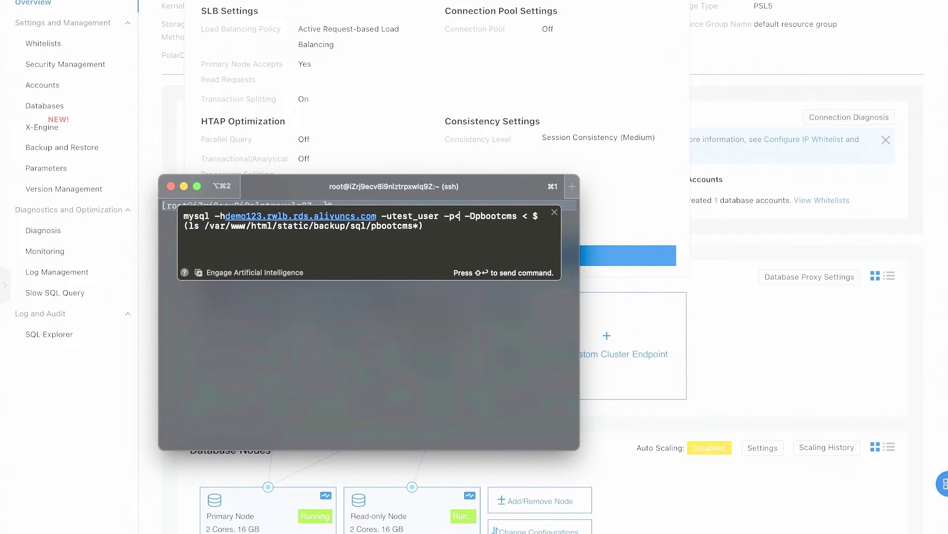
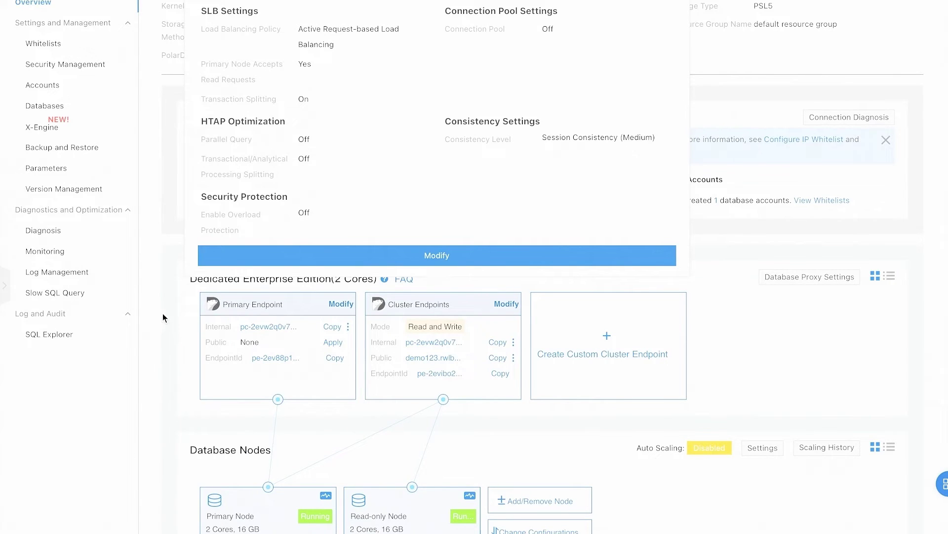
# Step: Scroll up on the cluster Overview and choose Log On to Database to open DMS
pyautogui.scroll(4, 568, 43)
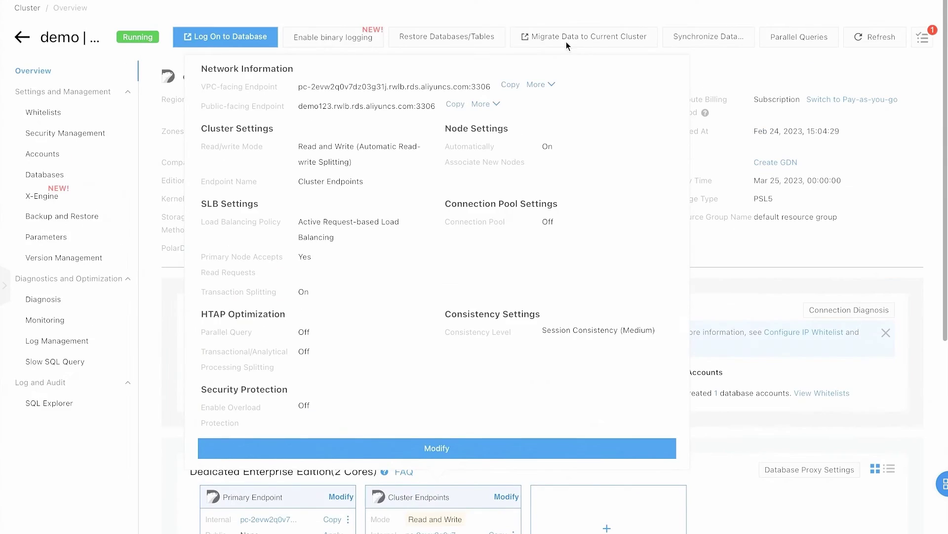
pyautogui.click(252, 33)
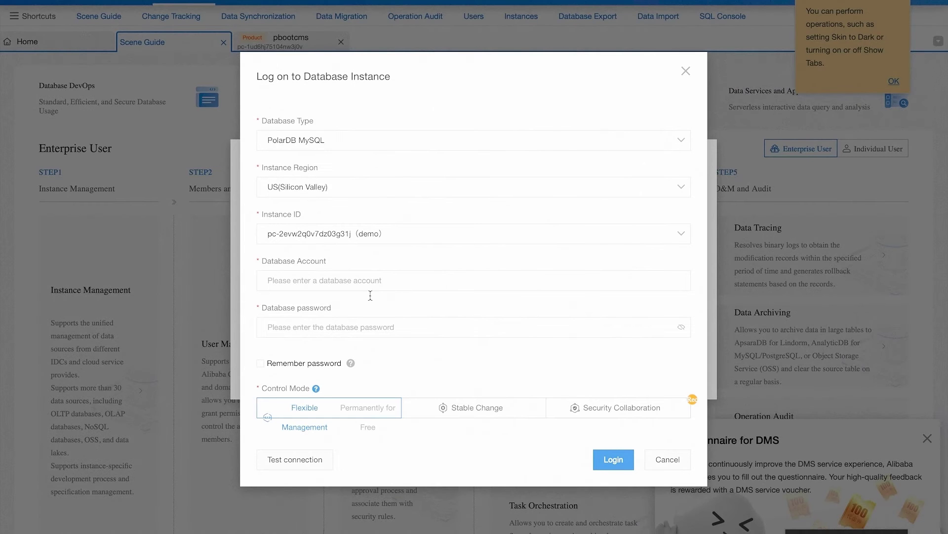
# Step: Log on to the demo instance as test_user with a remembered password, then open pbootcms
pyautogui.click(348, 280)
pyautogui.write('test_user')
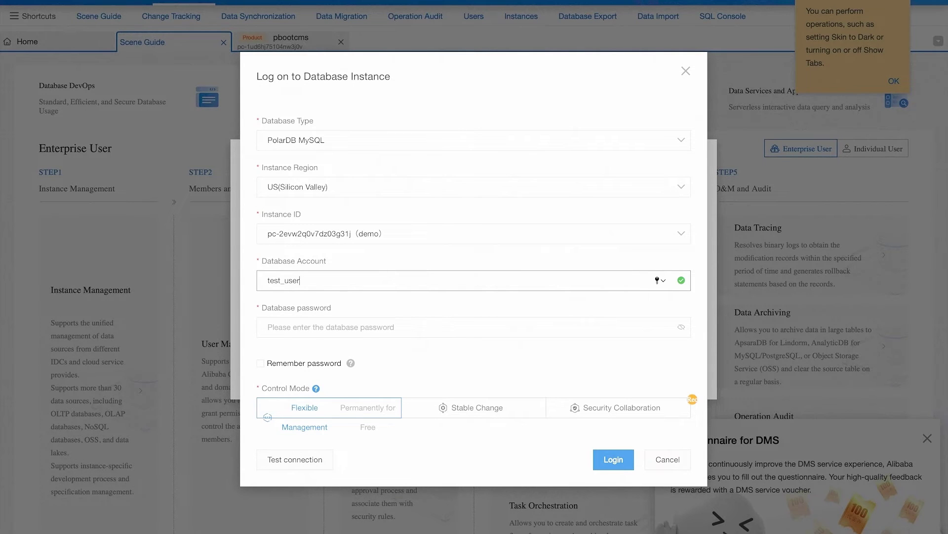
pyautogui.press('Tab')
pyautogui.write('••')
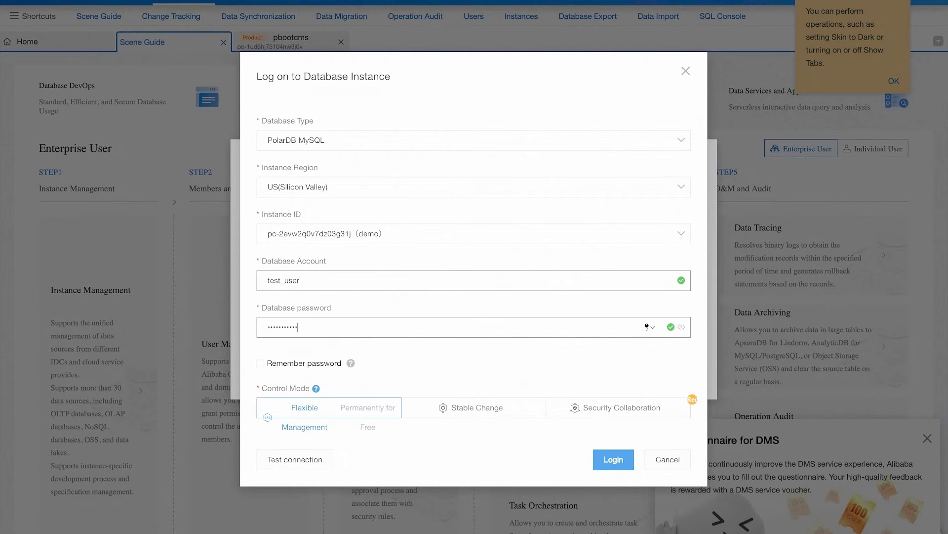
pyautogui.click(261, 363)
pyautogui.click(616, 459)
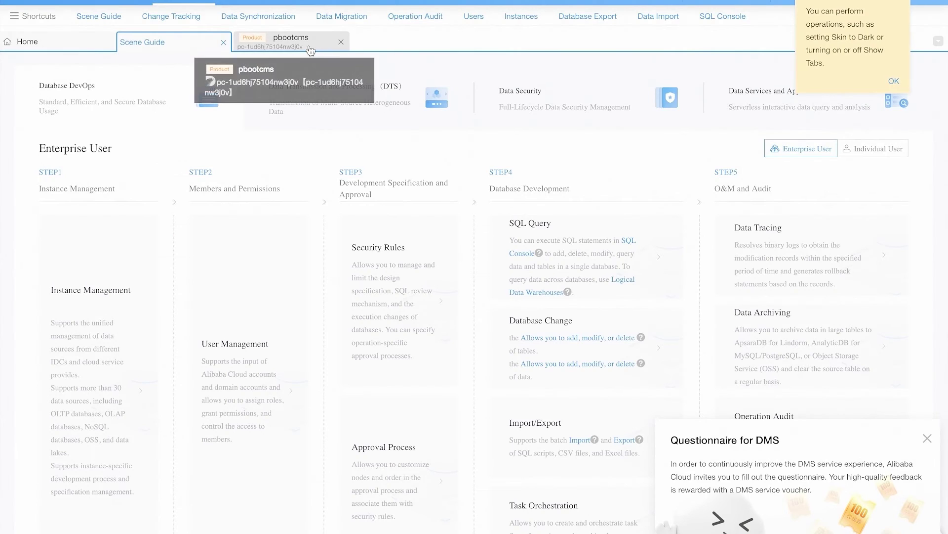
pyautogui.click(303, 44)
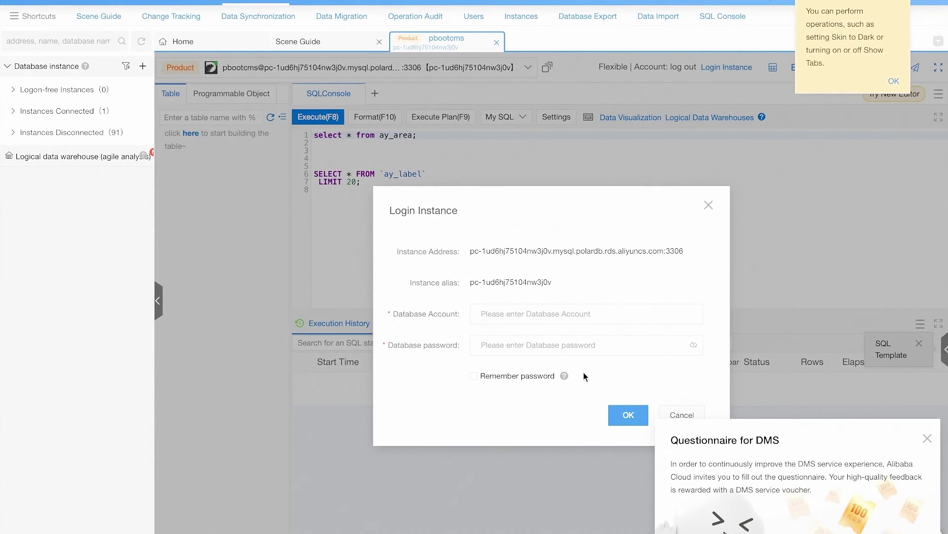
# Step: Log in to the pbootcms instance as test with its password, declining the Keychain save
pyautogui.write('test_user')
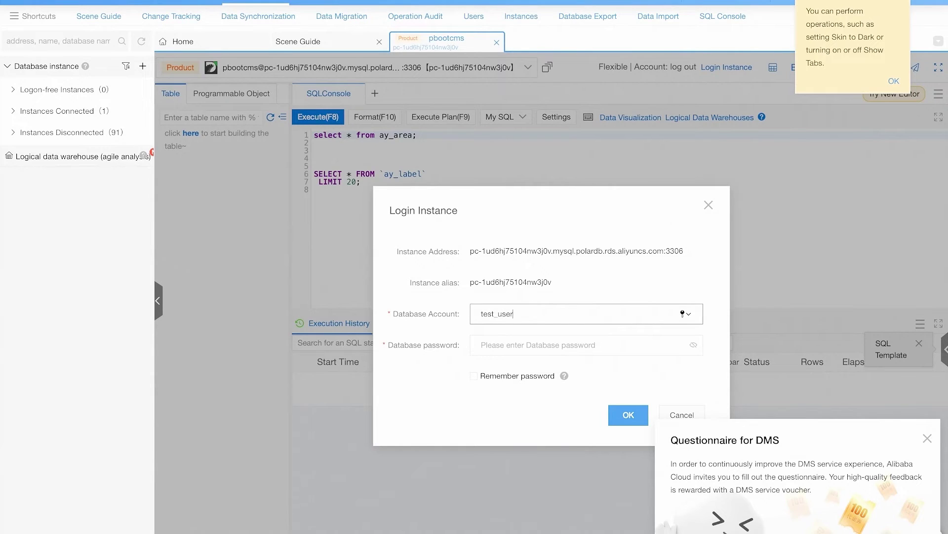
pyautogui.click(487, 345)
pyautogui.write('••••••••')
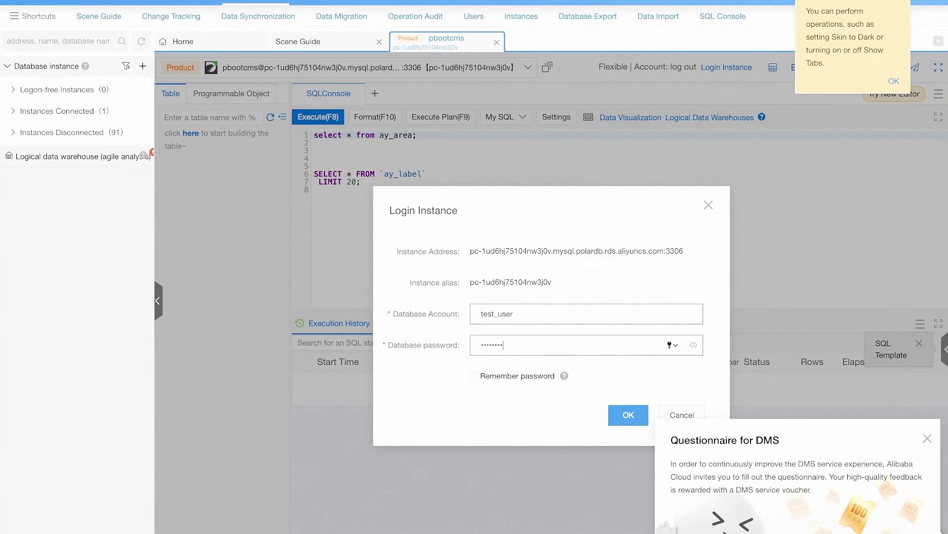
pyautogui.write('•••')
pyautogui.click(617, 415)
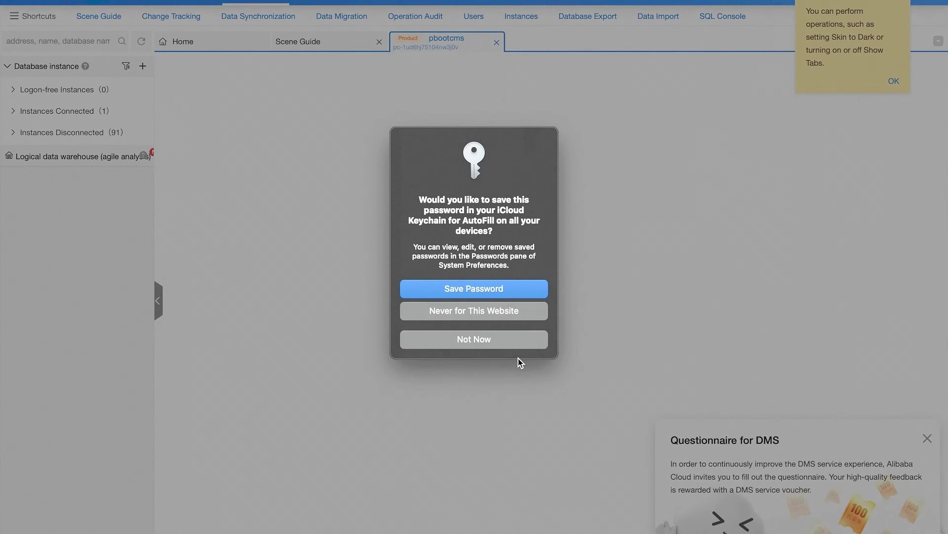
pyautogui.click(504, 340)
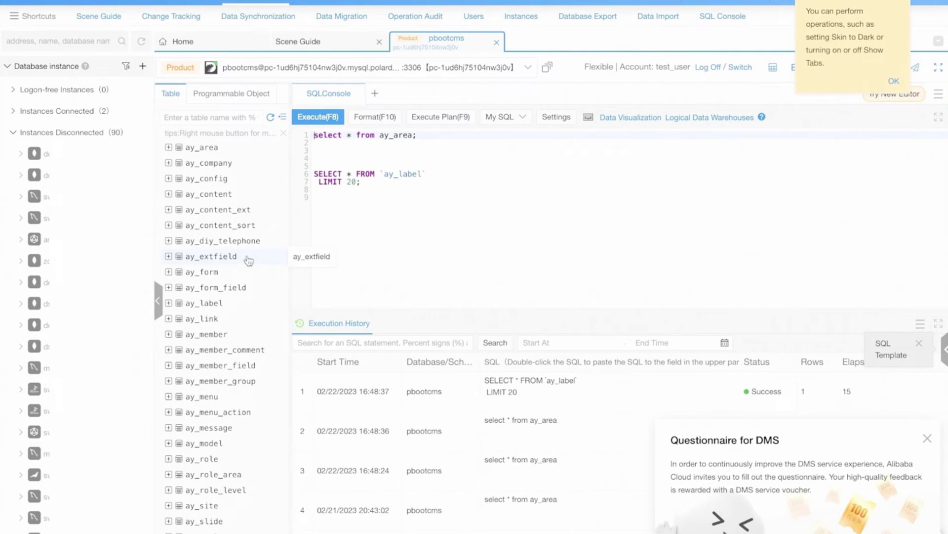
# Step: Review the ay_ tables, then replace the terminal's mysql command with the pasted PHP config heredoc
pyautogui.scroll(-1, 239, 269)
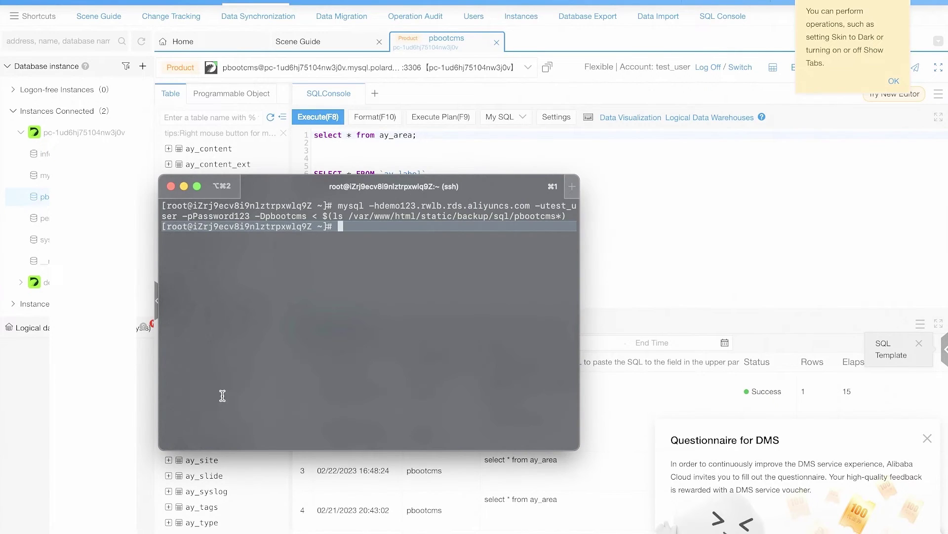
pyautogui.click(207, 326)
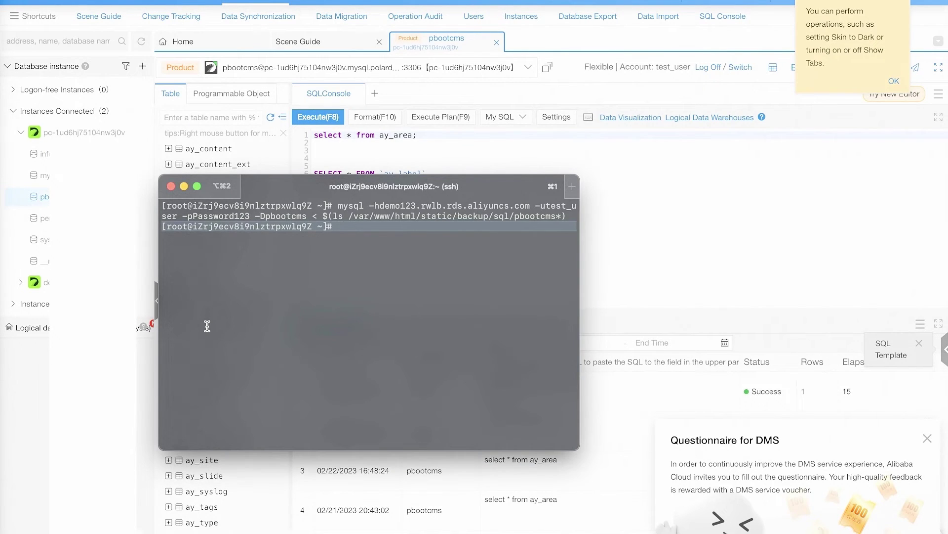
pyautogui.press('Up')
pyautogui.press('super+a')
pyautogui.press('super+v')
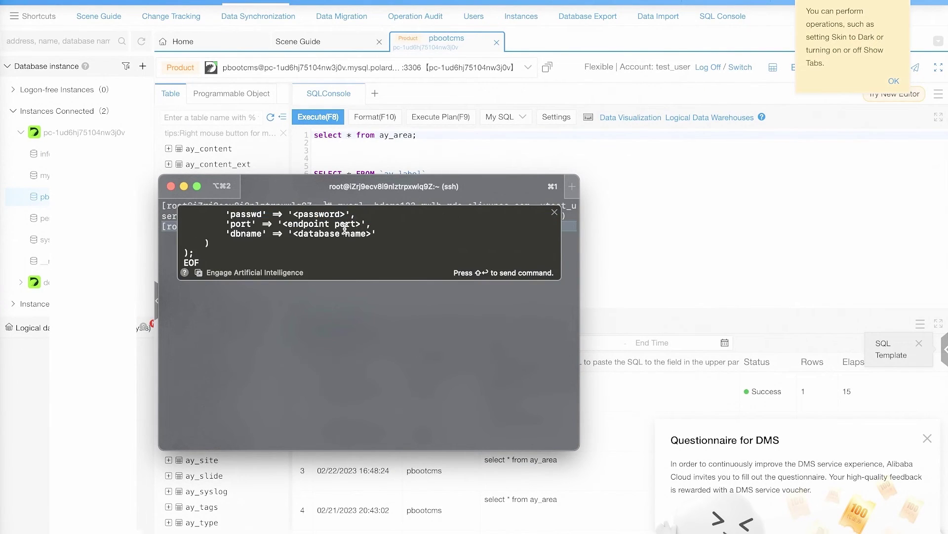
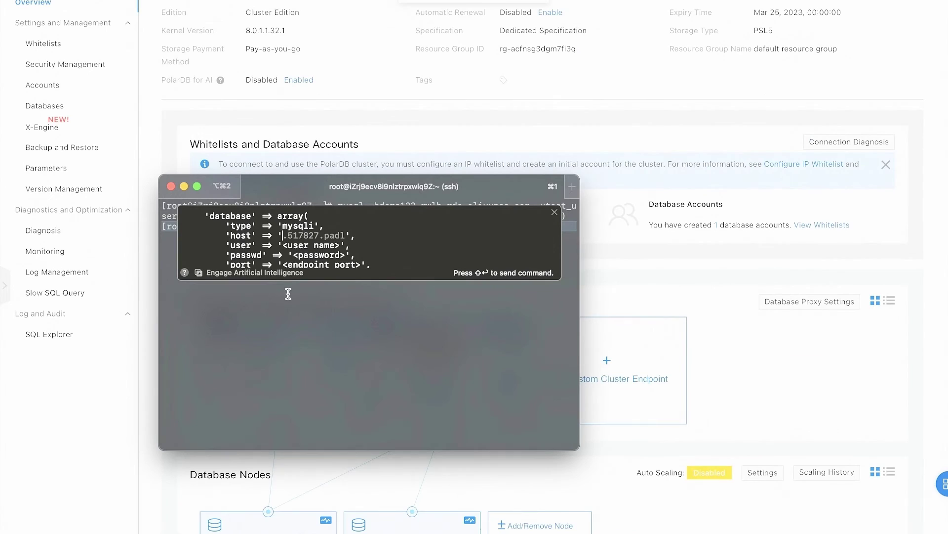
# Step: Paste the PolarDB endpoint as the config host and set user test_user with its password
pyautogui.write('demo123.rwlb.rds.aliyuncs.com:3306')
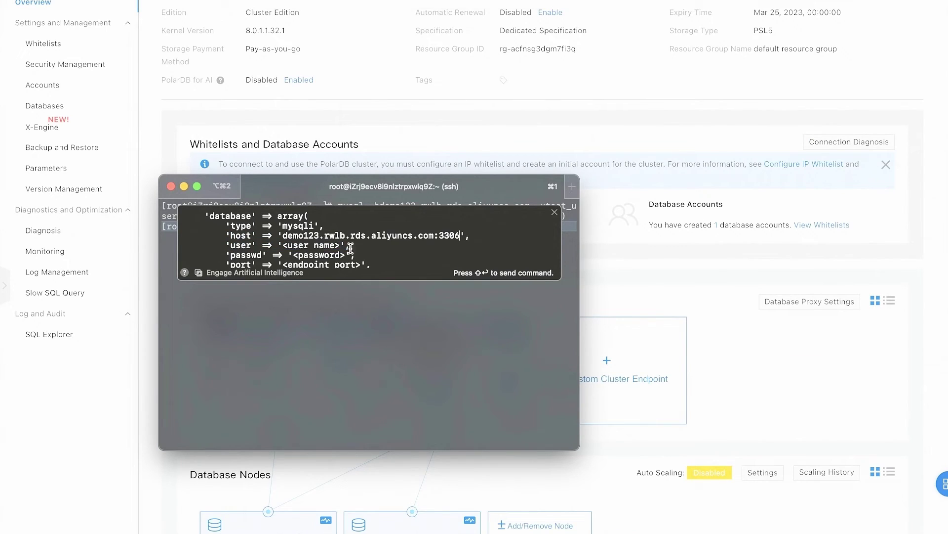
pyautogui.click(347, 246)
pyautogui.press('BackSpace')
pyautogui.press('BackSpace')
pyautogui.press('BackSpace')
pyautogui.press('BackSpace')
pyautogui.press('BackSpace')
pyautogui.press('BackSpace')
pyautogui.press('BackSpace')
pyautogui.press('BackSpace')
pyautogui.press('BackSpace')
pyautogui.press('BackSpace')
pyautogui.press('BackSpace')
pyautogui.write('test_user')
pyautogui.click(345, 255)
pyautogui.press('BackSpace')
pyautogui.press('BackSpace')
pyautogui.press('BackSpace')
pyautogui.press('BackSpace')
pyautogui.press('BackSpace')
pyautogui.press('BackSpace')
pyautogui.press('BackSpace')
pyautogui.press('BackSpace')
pyautogui.press('BackSpace')
pyautogui.press('BackSpace')
pyautogui.write('Pass')
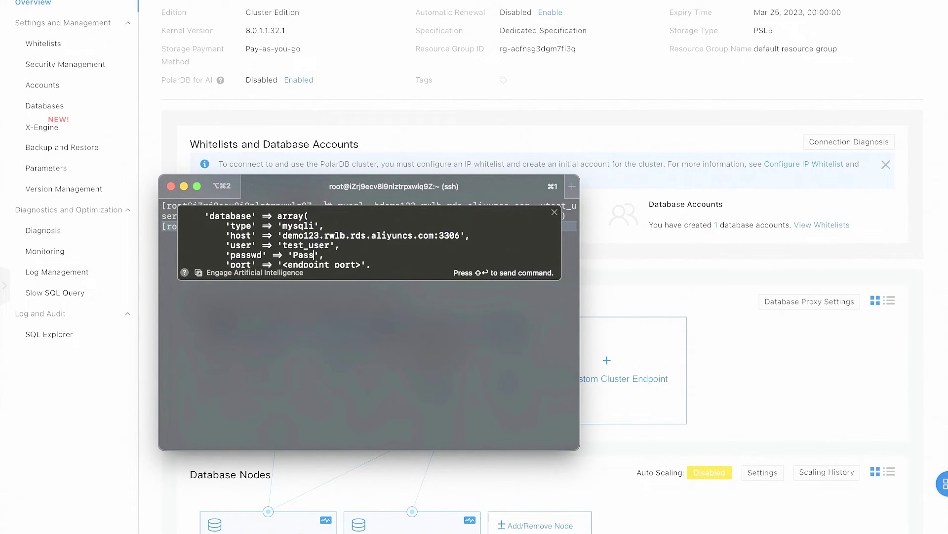
pyautogui.write('word123')
# Step: Set the config's port to 3306 and the database name to pbootcms
pyautogui.click(360, 239)
pyautogui.press('BackSpace')
pyautogui.press('BackSpace')
pyautogui.press('BackSpace')
pyautogui.press('BackSpace')
pyautogui.press('BackSpace')
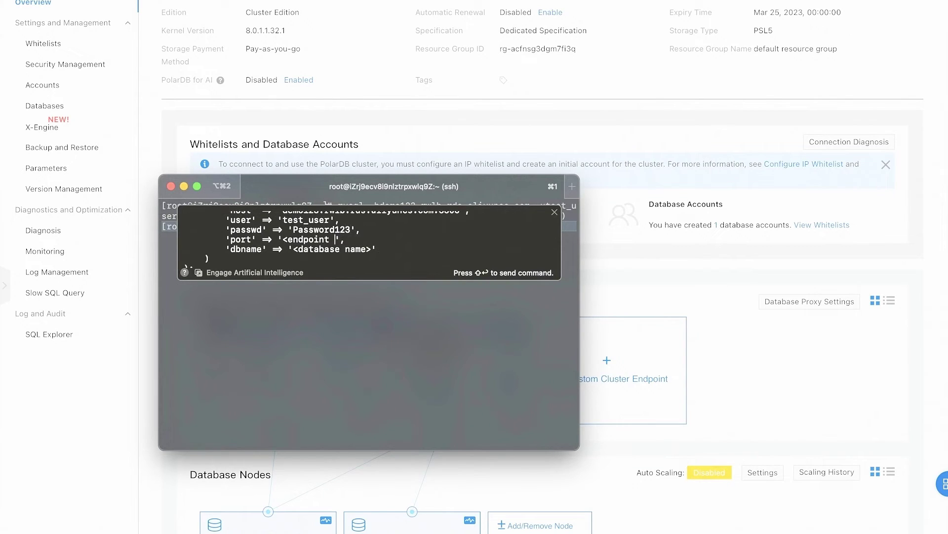
pyautogui.press('BackSpace')
pyautogui.press('BackSpace')
pyautogui.press('BackSpace')
pyautogui.press('BackSpace')
pyautogui.press('BackSpace')
pyautogui.press('BackSpace')
pyautogui.press('BackSpace')
pyautogui.press('BackSpace')
pyautogui.press('BackSpace')
pyautogui.press('BackSpace')
pyautogui.write('3306')
pyautogui.click(299, 249)
pyautogui.press('BackSpace')
pyautogui.press('BackSpace')
pyautogui.press('BackSpace')
pyautogui.press('BackSpace')
pyautogui.press('BackSpace')
pyautogui.press('BackSpace')
pyautogui.press('BackSpace')
pyautogui.press('BackSpace')
pyautogui.press('BackSpace')
pyautogui.press('BackSpace')
pyautogui.press('BackSpace')
pyautogui.press('BackSpace')
pyautogui.press('BackSpace')
pyautogui.press('BackSpace')
pyautogui.press('BackSpace')
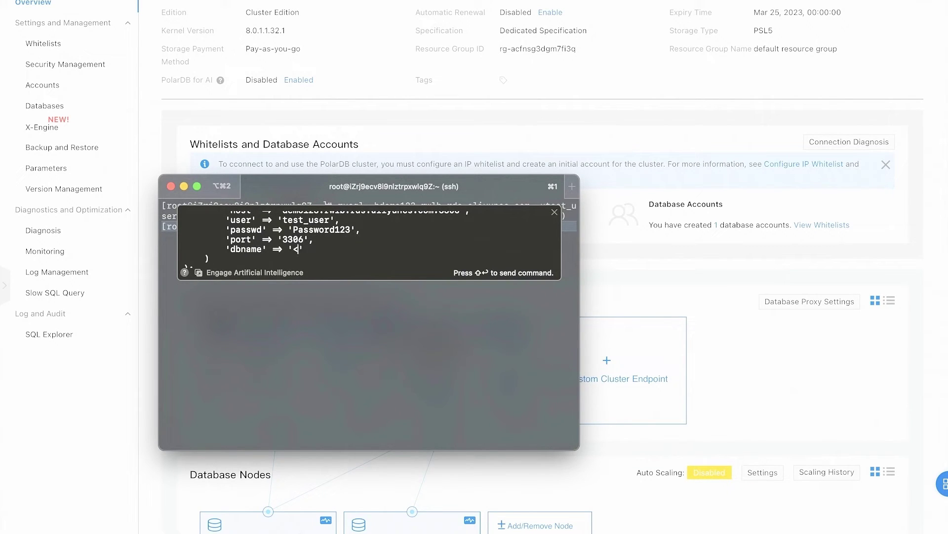
pyautogui.write('pbootcms')
# Step: Write the new database.php and restart httpd with systemctl restart httpd
pyautogui.hotkey('shift', 'Return')
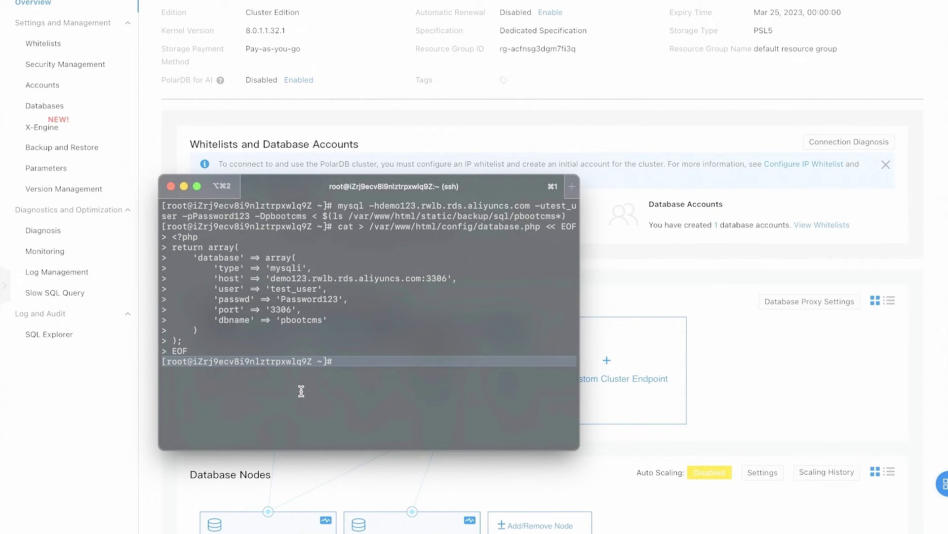
pyautogui.write('systemctl restart httpd')
pyautogui.press('Return')
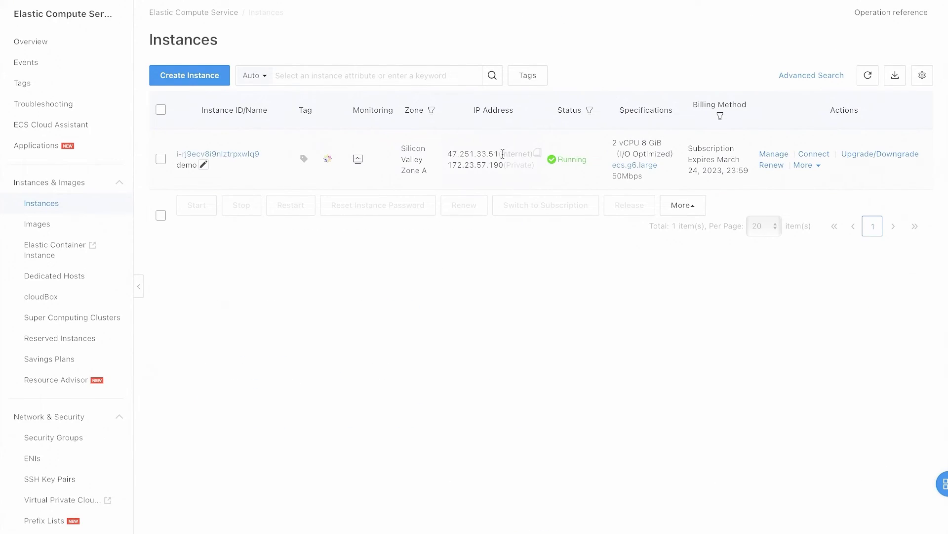
# Step: Copy the demo ECS server's public IP address from the instance list
pyautogui.click(537, 153)
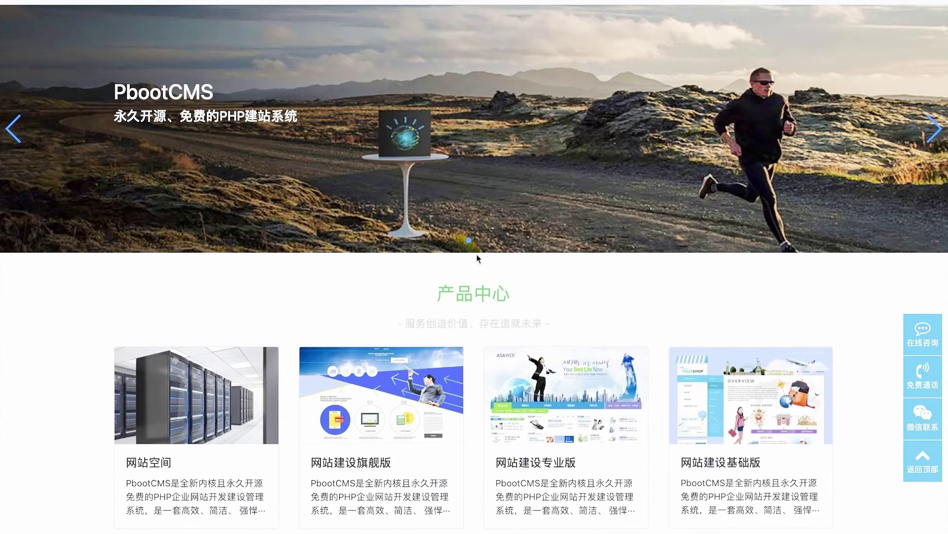
pyautogui.scroll(-15, 478, 258)
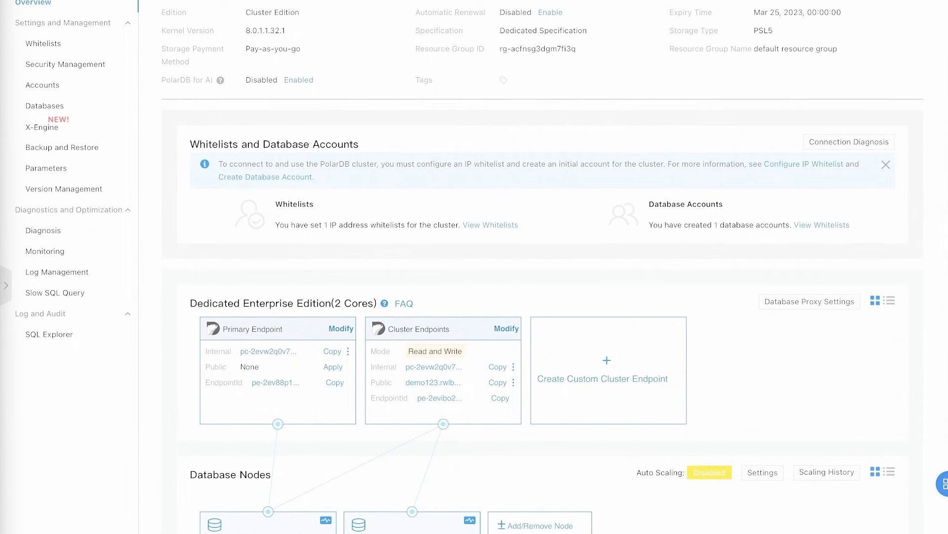
pyautogui.scroll(2, 65, 227)
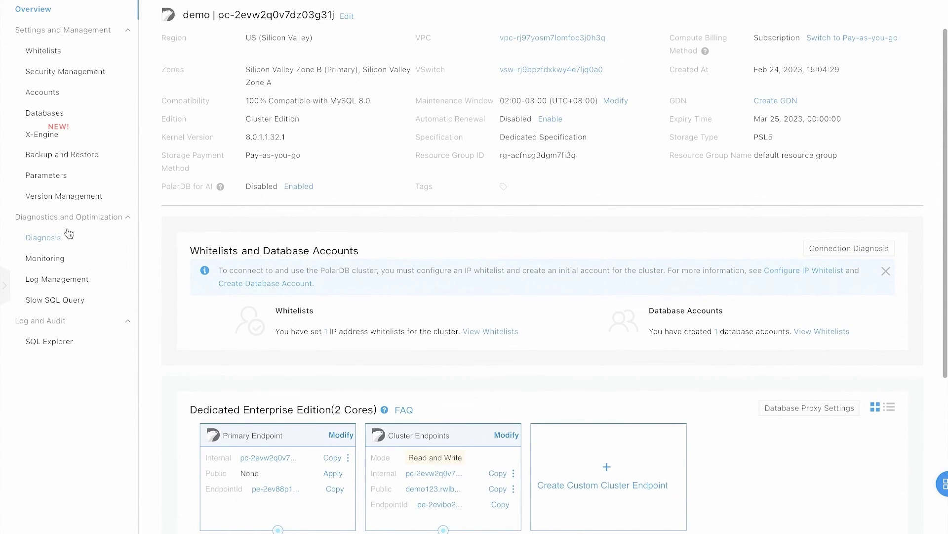
pyautogui.scroll(-1, 97, 39)
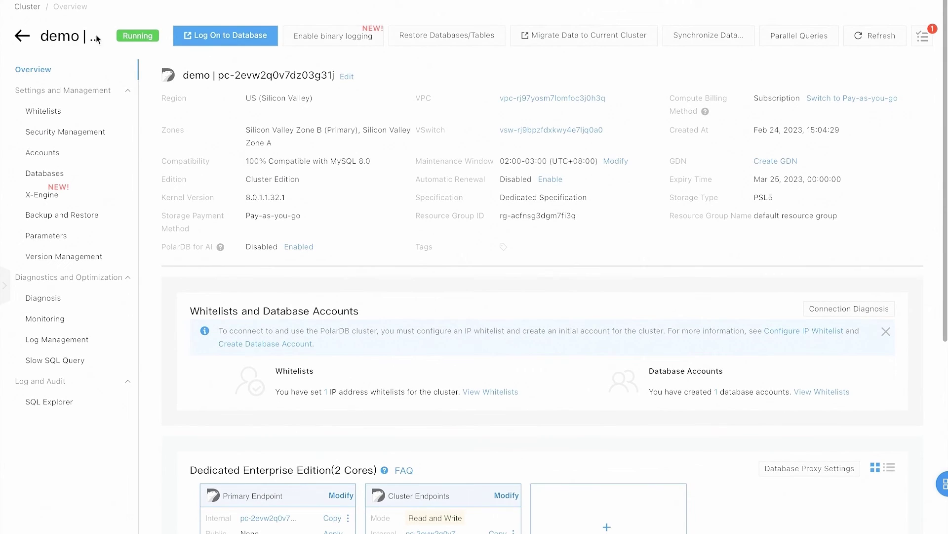
# Step: Create GDN 'demo' with US (Silicon Valley) as primary region and cluster demo as primary
pyautogui.click(22, 36)
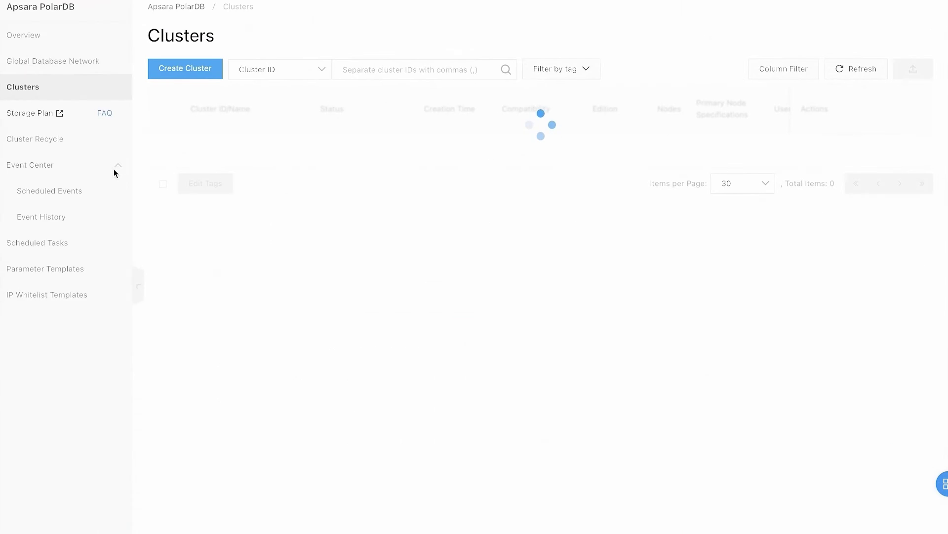
pyautogui.click(73, 61)
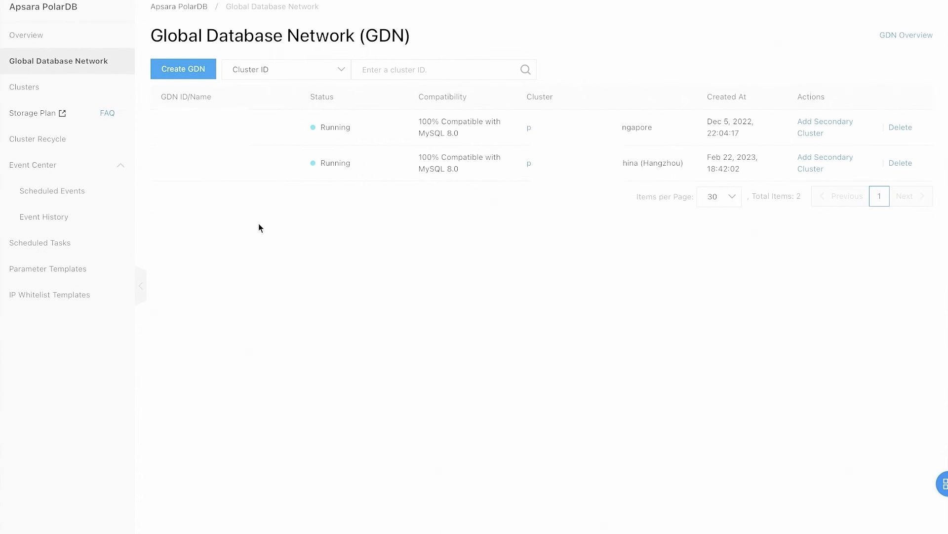
pyautogui.click(196, 74)
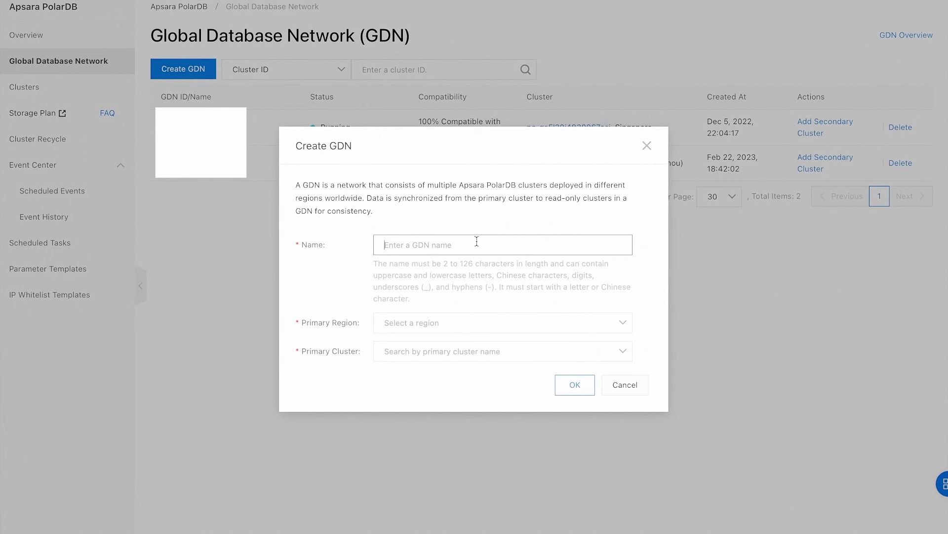
pyautogui.write('demo')
pyautogui.click(519, 320)
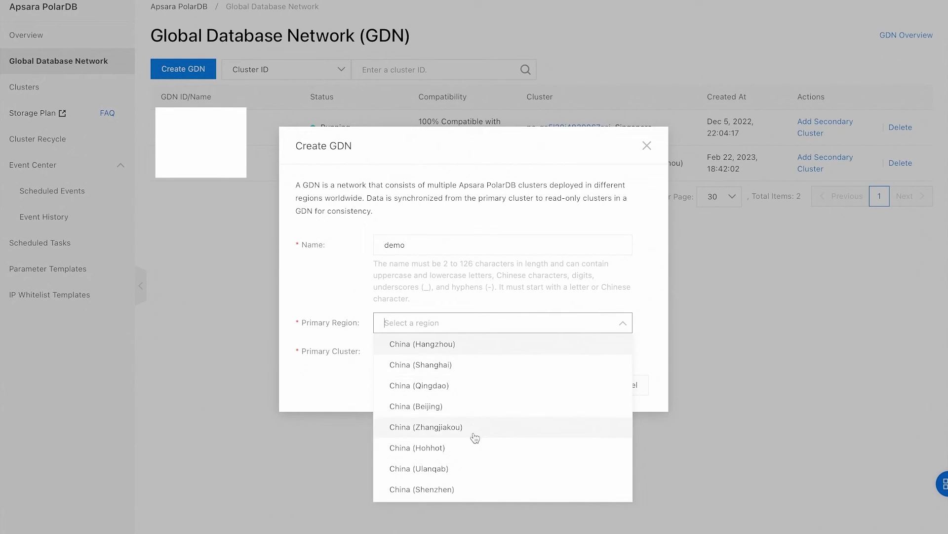
pyautogui.scroll(-5, 470, 453)
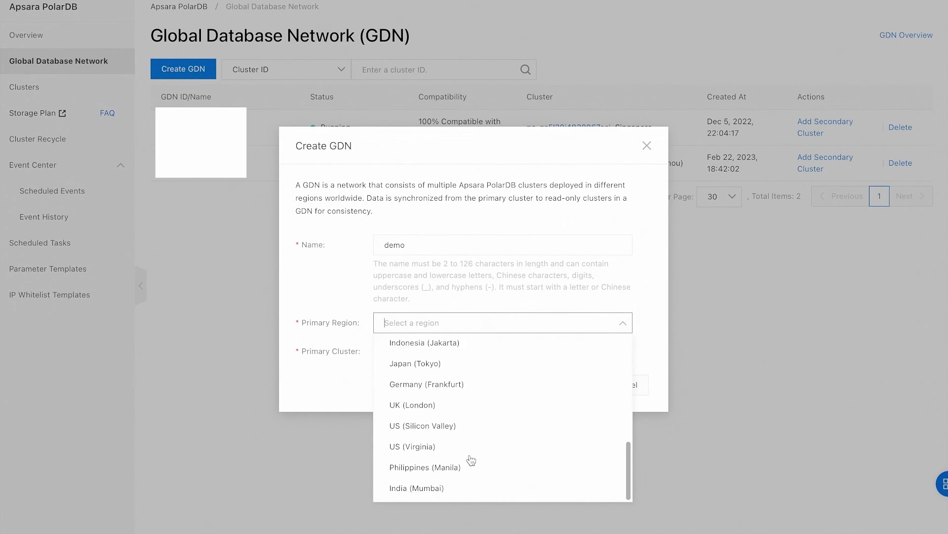
pyautogui.click(447, 425)
pyautogui.click(439, 353)
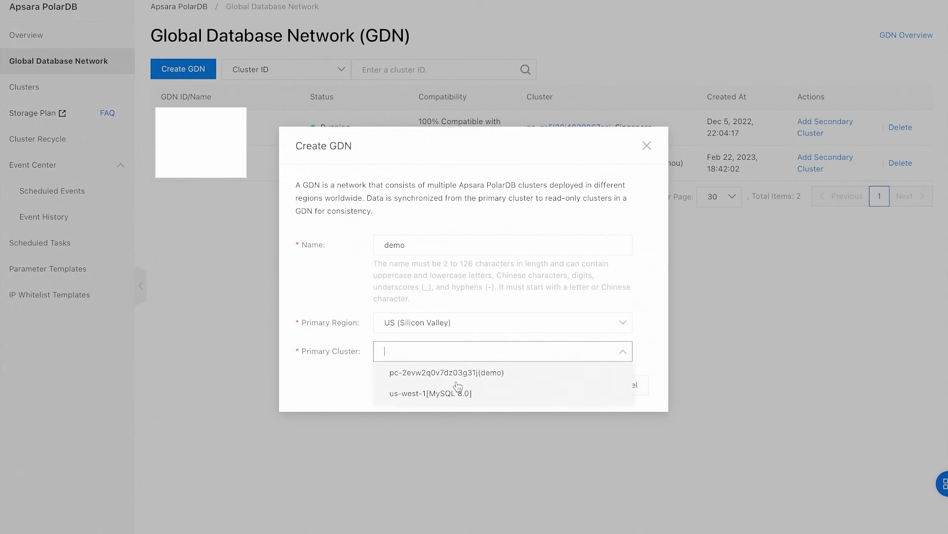
pyautogui.click(458, 374)
pyautogui.click(593, 385)
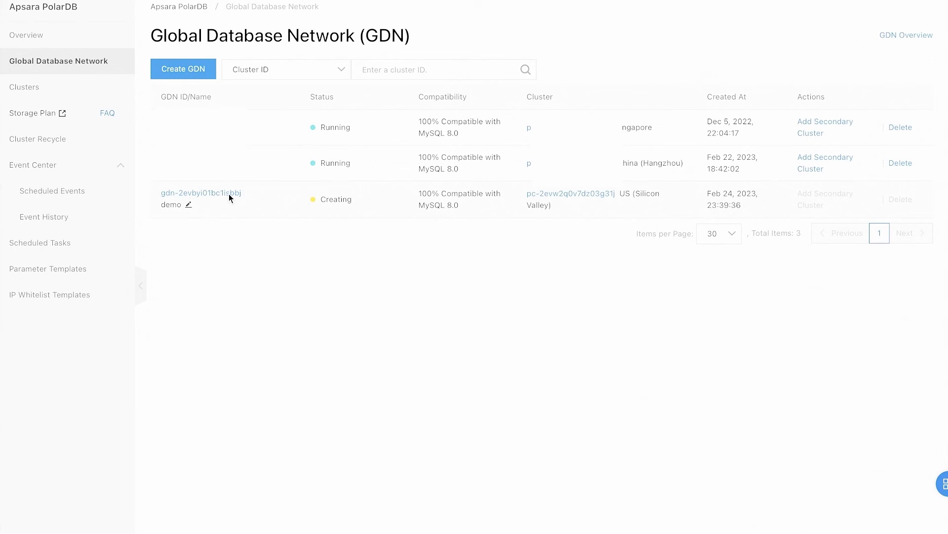
# Step: Open the new demo GDN's details and begin adding a secondary cluster
pyautogui.click(230, 195)
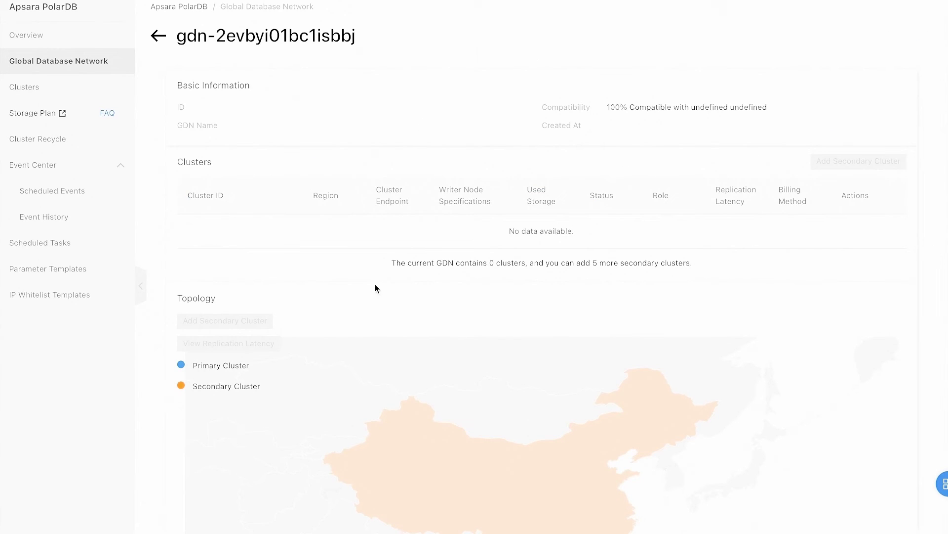
pyautogui.scroll(-2, 382, 286)
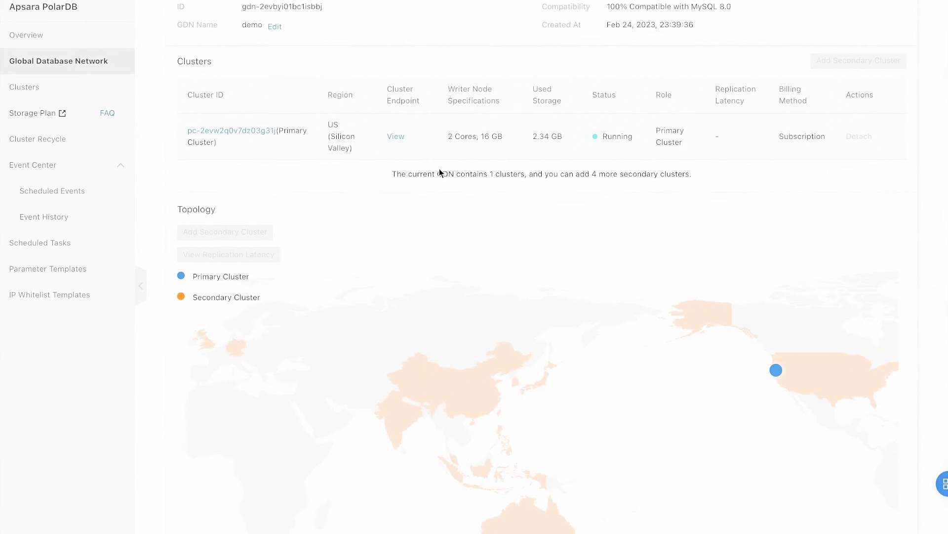
pyautogui.scroll(2, 439, 172)
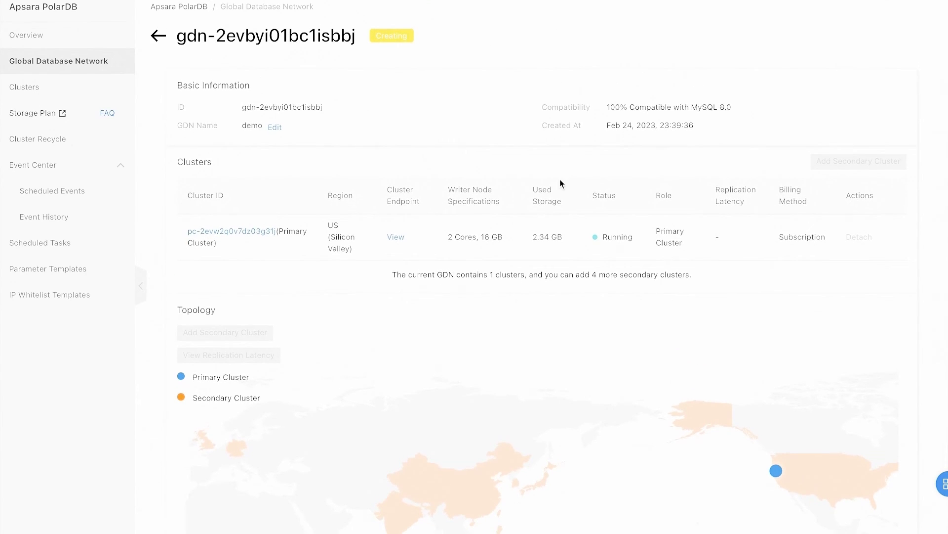
pyautogui.click(833, 163)
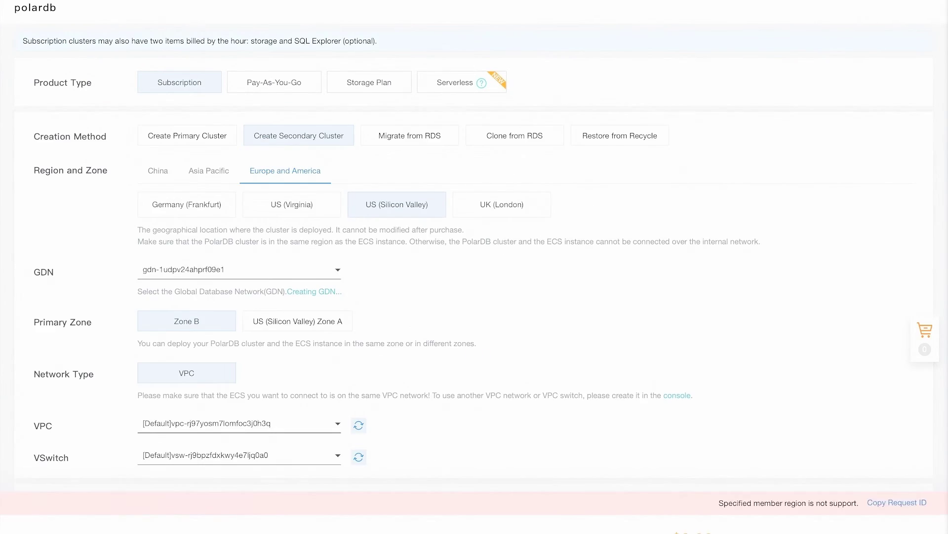
# Step: Buy a US (Virginia) secondary cluster joining GDN gdn-2evbyi01bc1isbbj, accepting the agreement
pyautogui.click(294, 214)
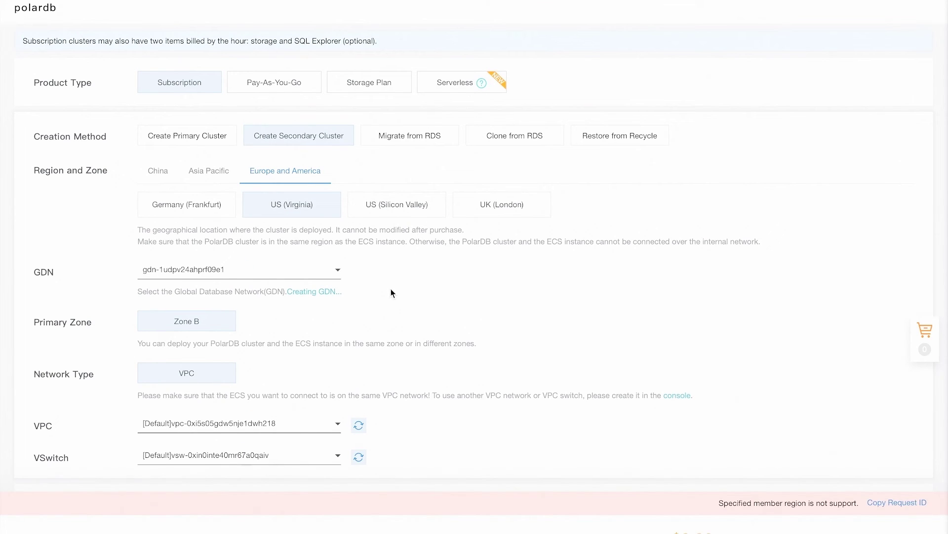
pyautogui.click(324, 264)
pyautogui.click(198, 324)
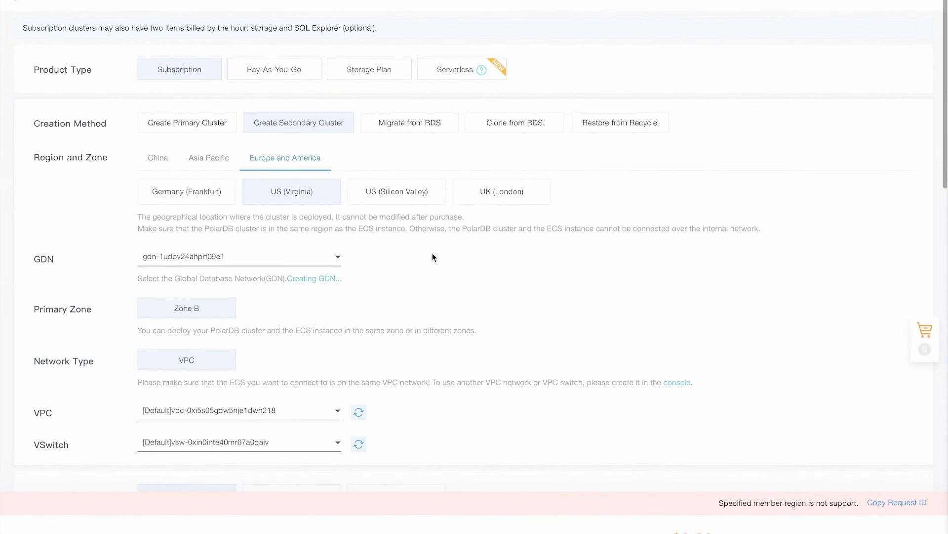
pyautogui.scroll(-15, 377, 287)
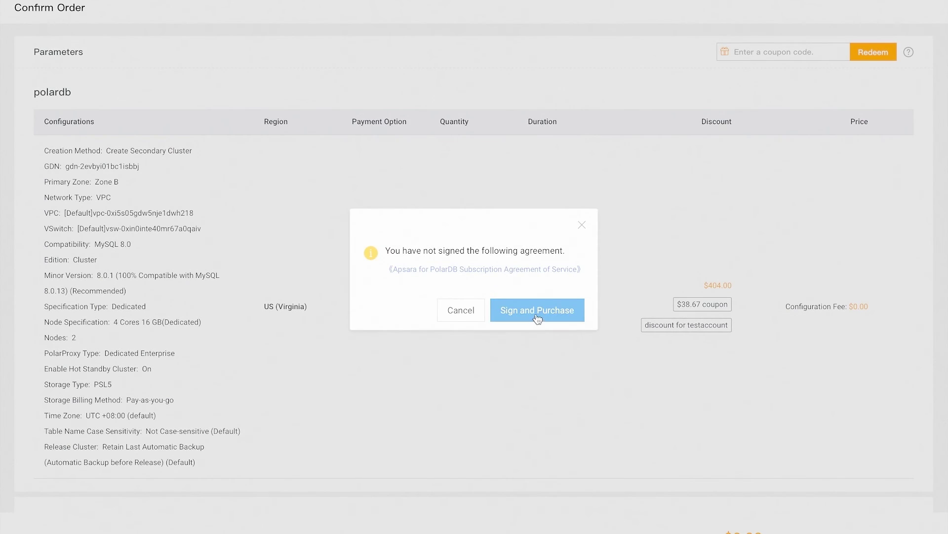
pyautogui.click(540, 309)
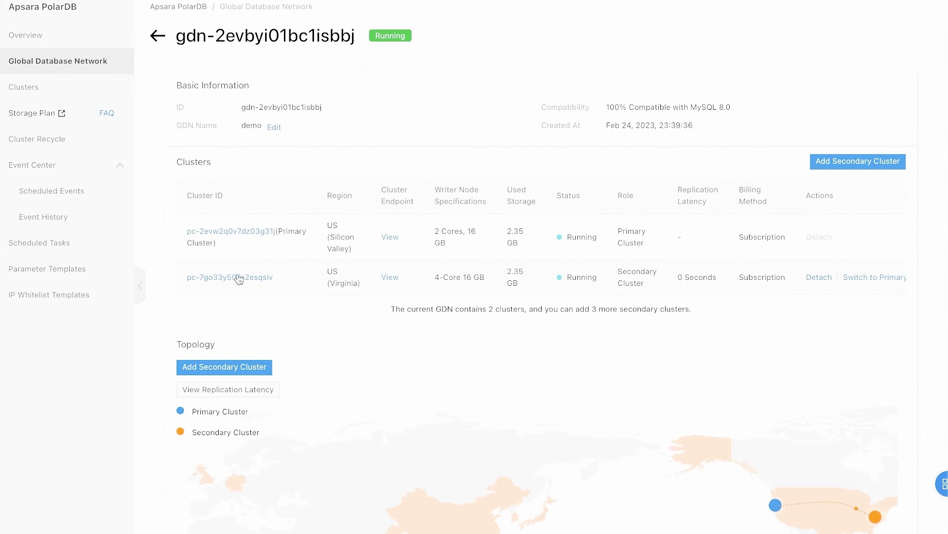
# Step: Open the Virginia secondary cluster's details from the GDN
pyautogui.scroll(-2, 239, 279)
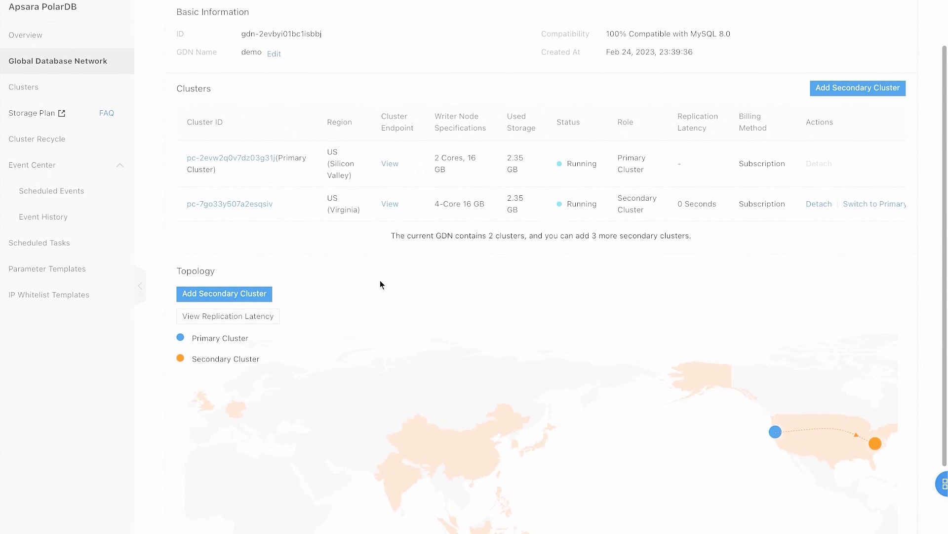
pyautogui.scroll(-2, 380, 285)
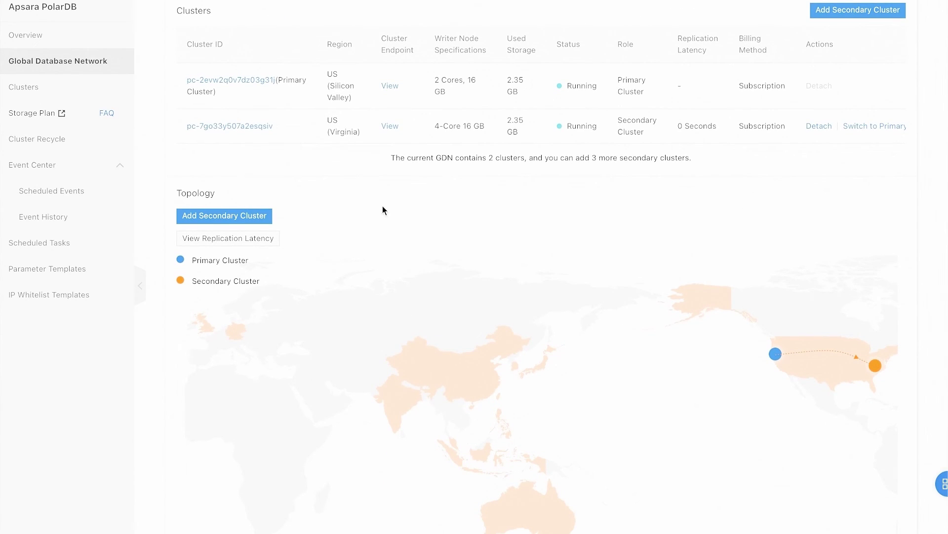
pyautogui.scroll(3, 494, 193)
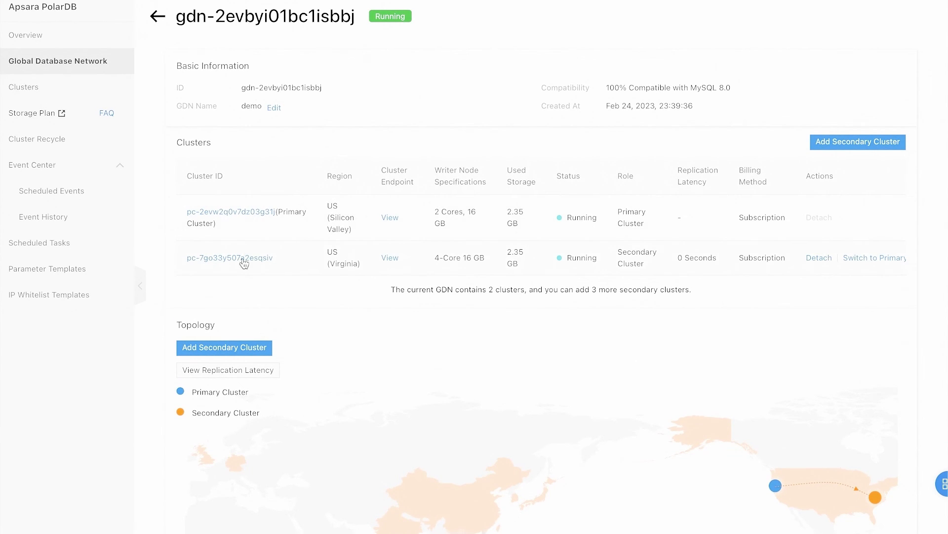
pyautogui.click(242, 259)
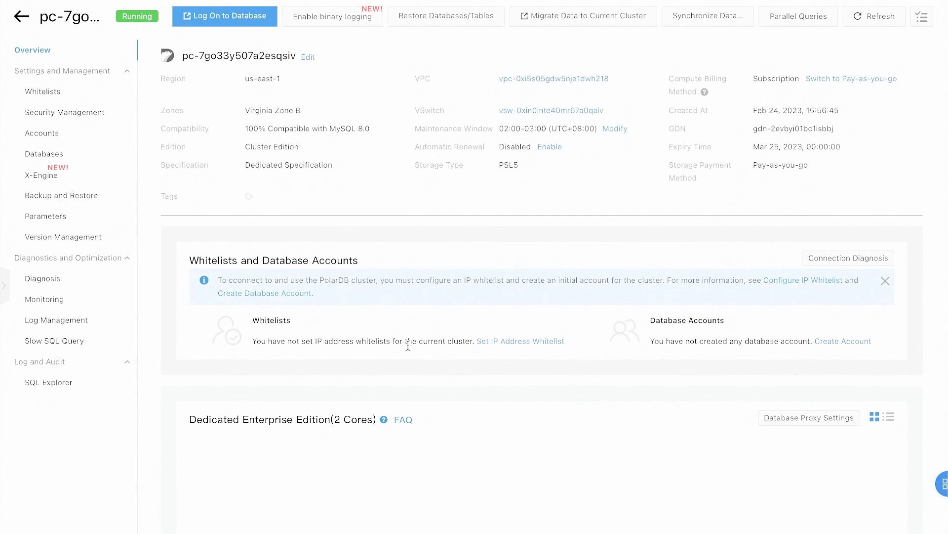
# Step: Apply for a public cluster endpoint with prefix demo1234
pyautogui.scroll(-5, 403, 336)
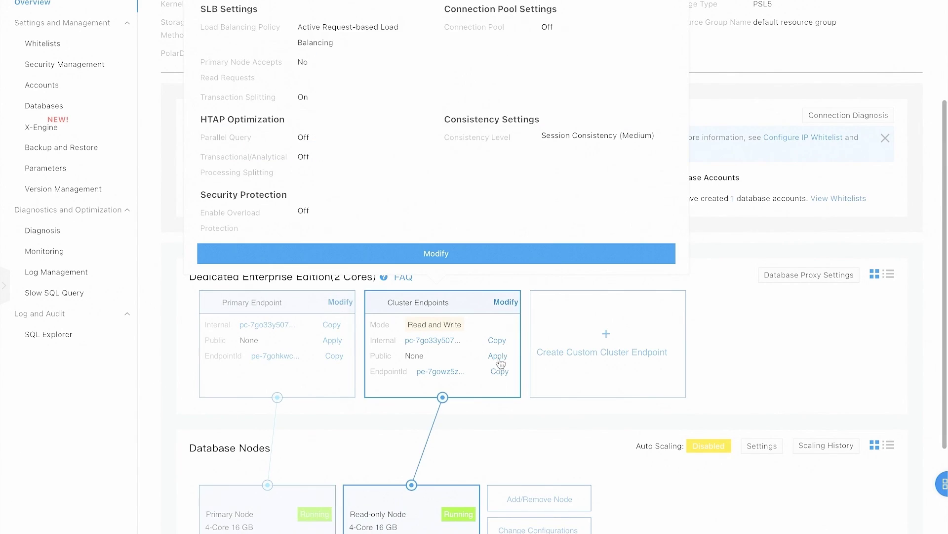
pyautogui.click(497, 355)
pyautogui.click(318, 265)
pyautogui.write('demo1234')
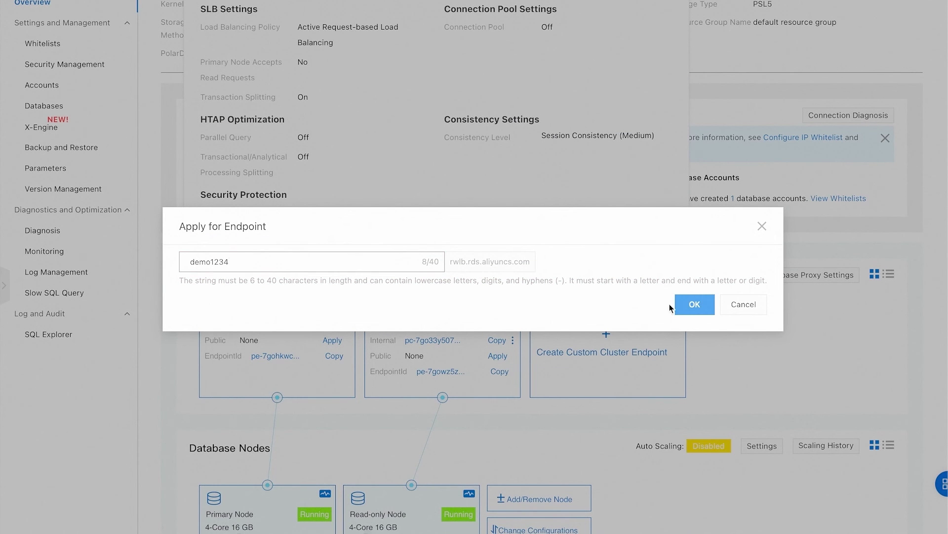
pyautogui.click(700, 312)
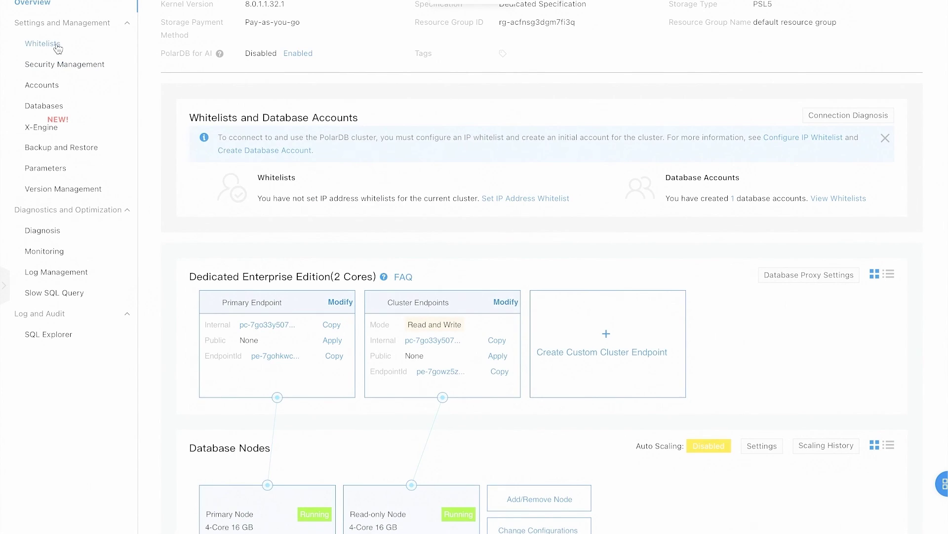
pyautogui.click(56, 46)
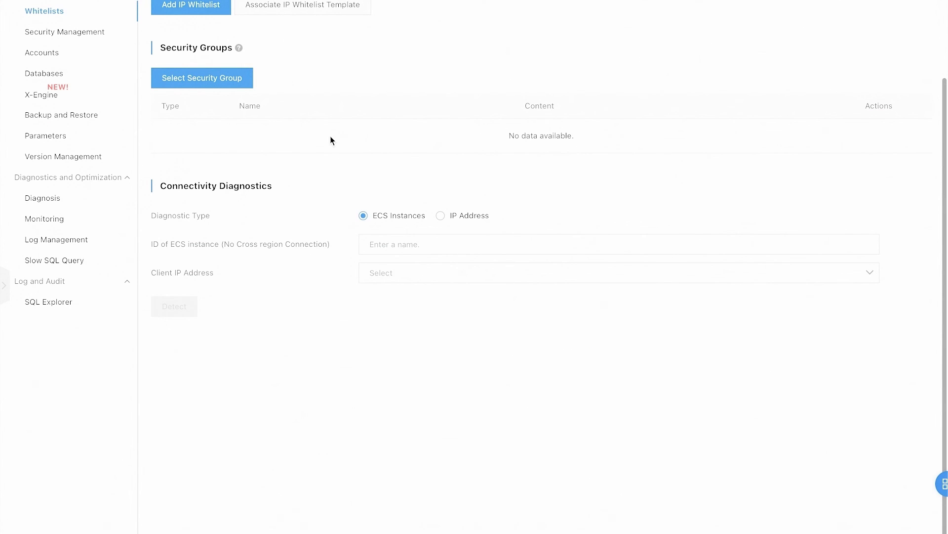
# Step: Add an IP whitelist named default allowing 0.0.0.0/0 to the Virginia cluster
pyautogui.scroll(1, 292, 79)
pyautogui.click(192, 52)
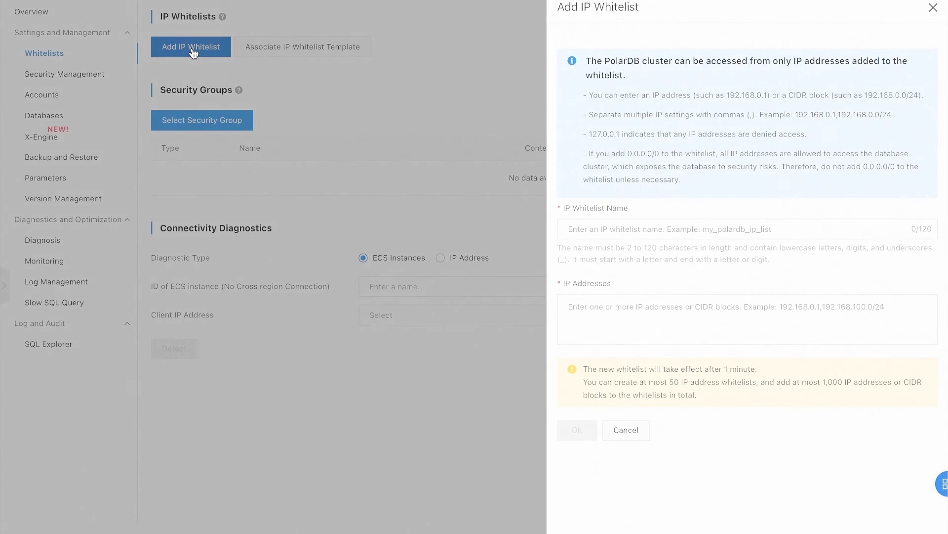
pyautogui.click(619, 229)
pyautogui.write('default')
pyautogui.press('Tab')
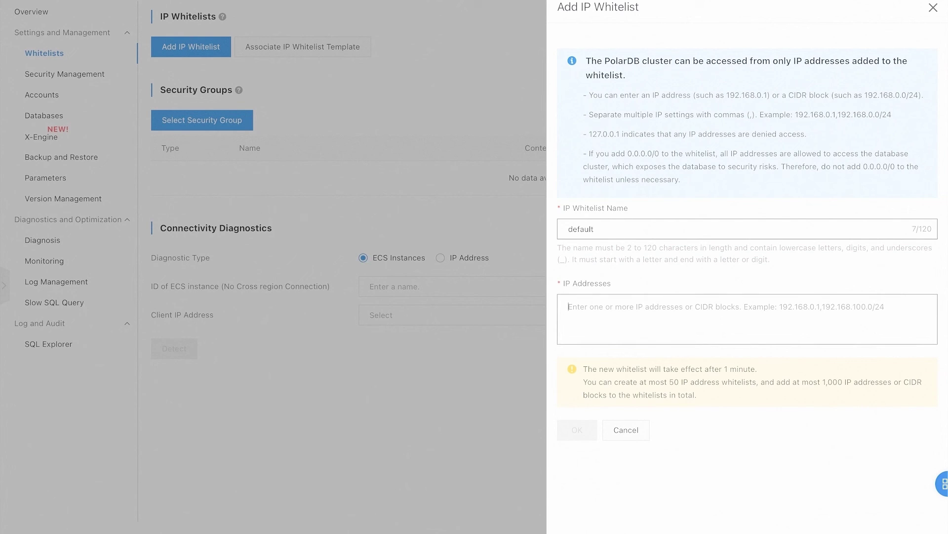
pyautogui.write('0.0.0.0/0')
pyautogui.click(585, 430)
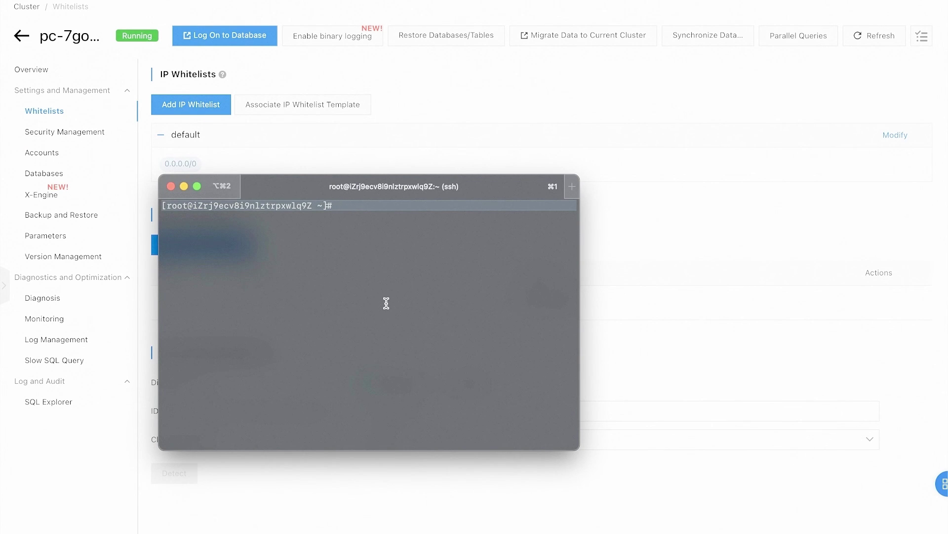
# Step: Rewrite database.php with the demo1234 Virginia endpoint and restart httpd
pyautogui.press('super+v')
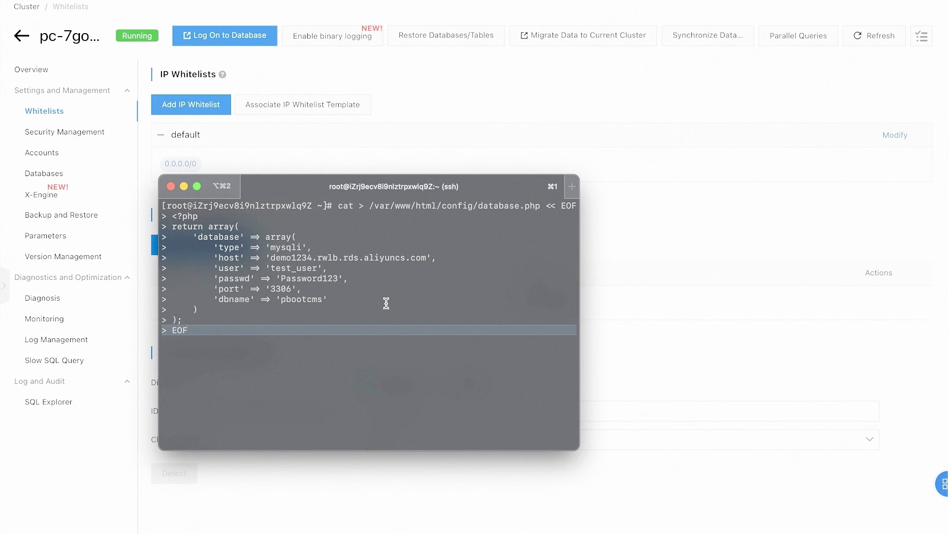
pyautogui.press('Return')
pyautogui.write('systemct')
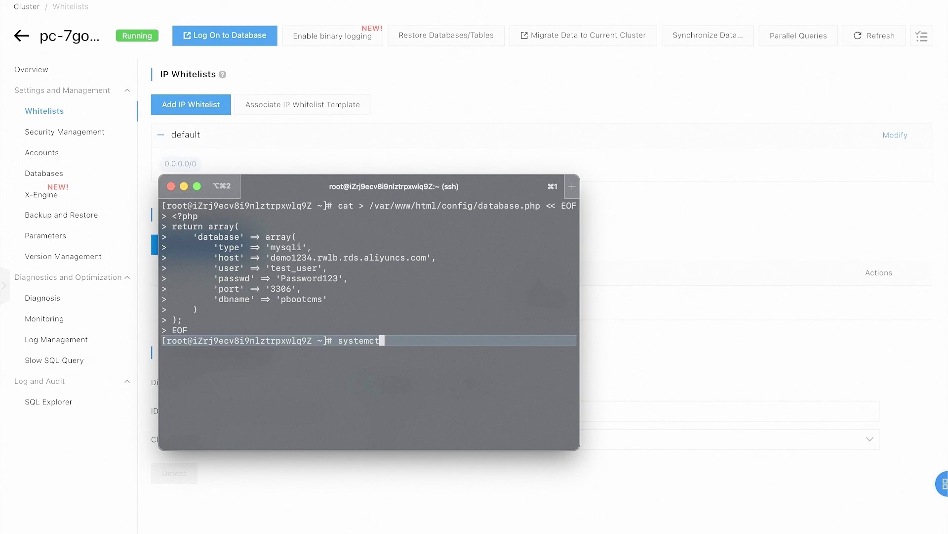
pyautogui.write('l restart httpd')
pyautogui.press('Return')
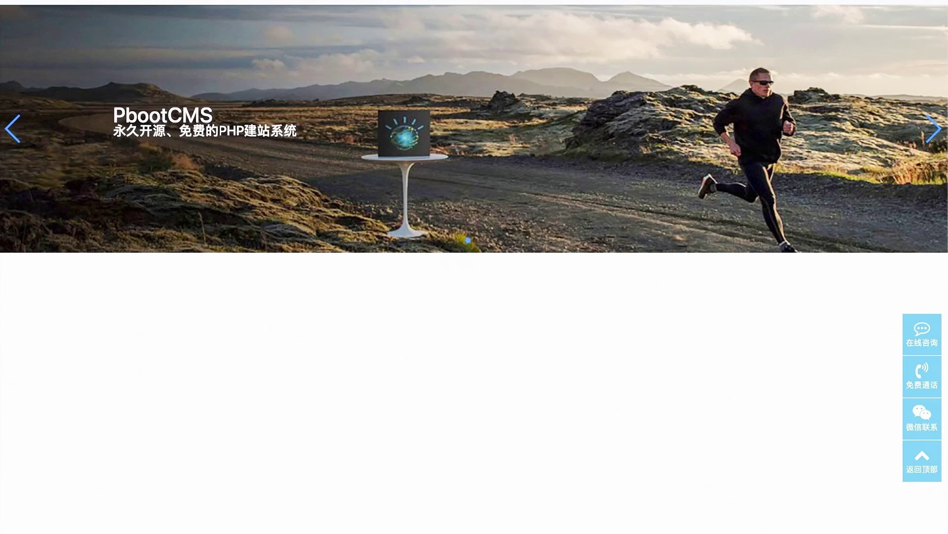
pyautogui.scroll(-10, 472, 197)
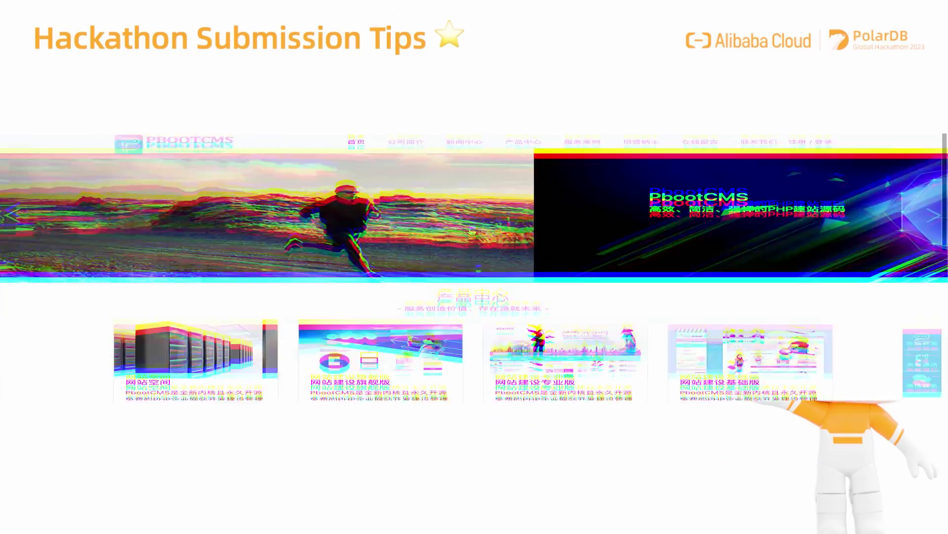